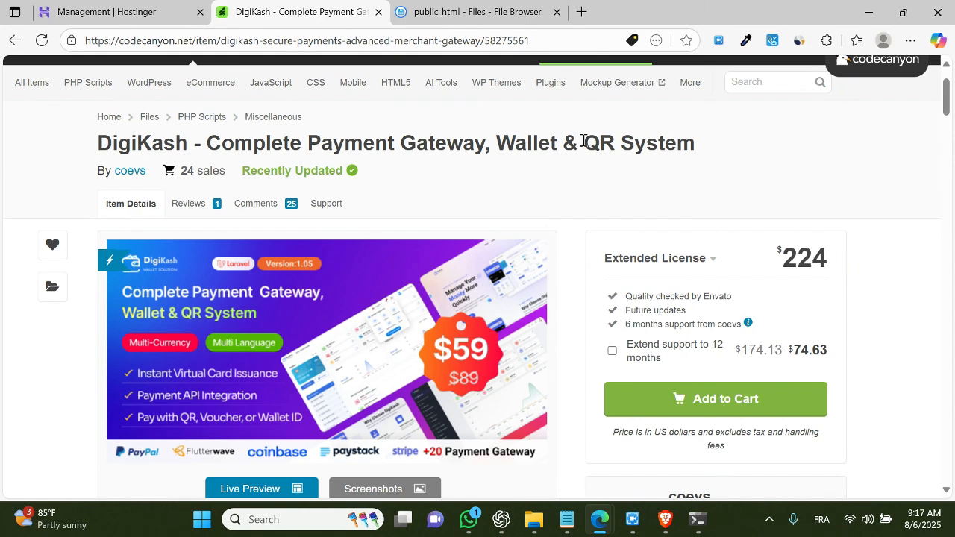
Step: Open auto-script-hub.com in a new tab and move it to the first tab position
{"action": "left_click", "coordinate": [581, 11]}
{"action": "type", "text": "auto"}
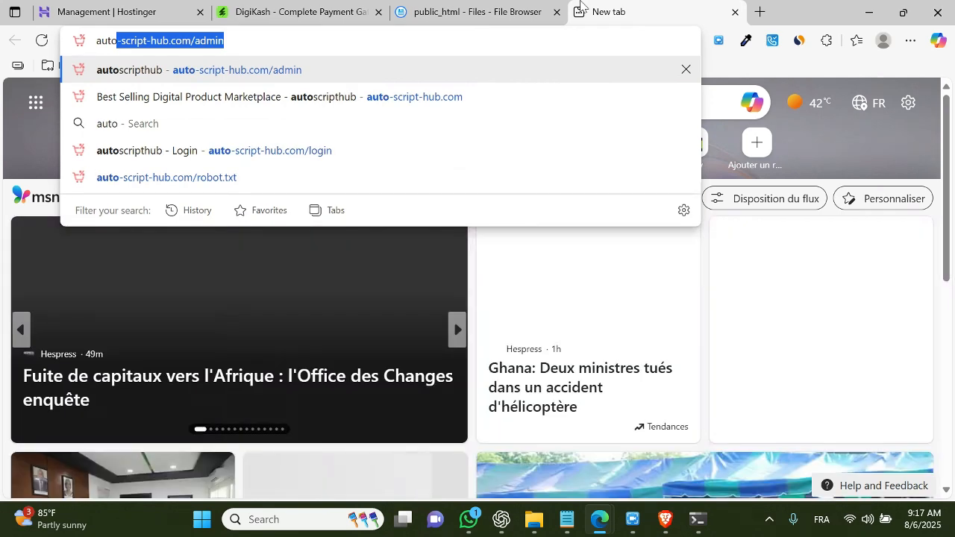
{"action": "key", "text": "Right"}
{"action": "key", "text": "BackSpace"}
{"action": "key", "text": "BackSpace"}
{"action": "key", "text": "BackSpace"}
{"action": "key", "text": "BackSpace"}
{"action": "key", "text": "BackSpace"}
{"action": "key", "text": "Return"}
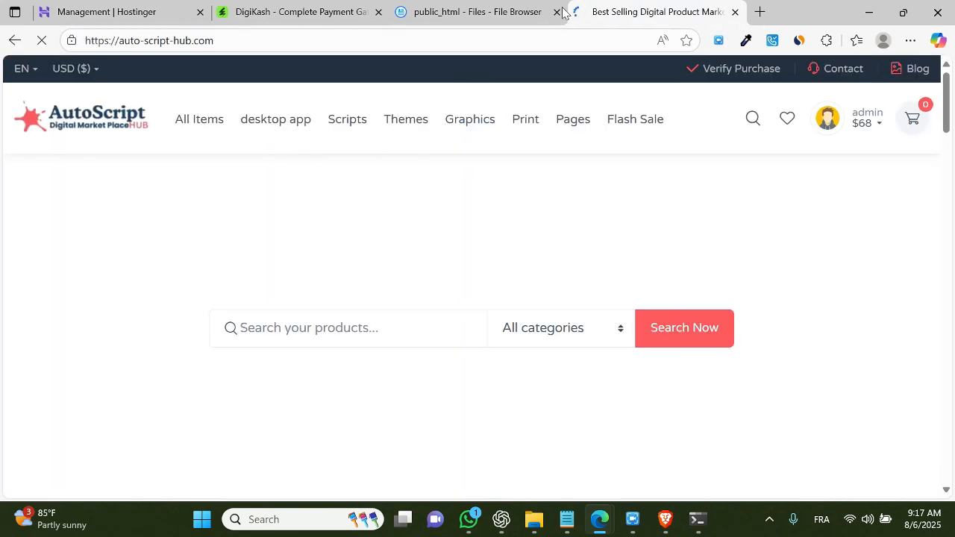
{"action": "left_click_drag", "start_coordinate": [590, 11], "coordinate": [106, 5]}
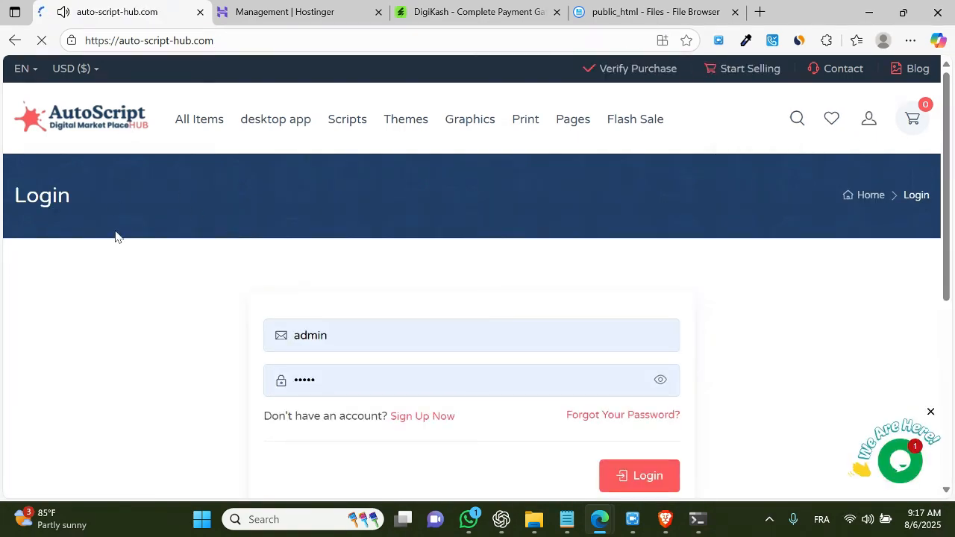
Step: Search the store for 'digikash' and open the DigiKash item page
{"action": "scroll", "coordinate": [705, 256], "scroll_direction": "down", "scroll_amount": 2}
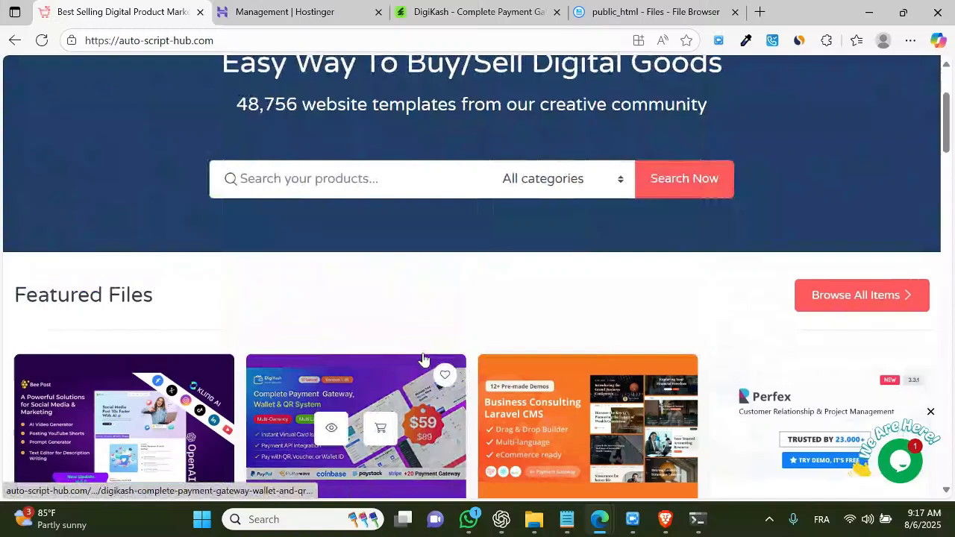
{"action": "left_click", "coordinate": [443, 172]}
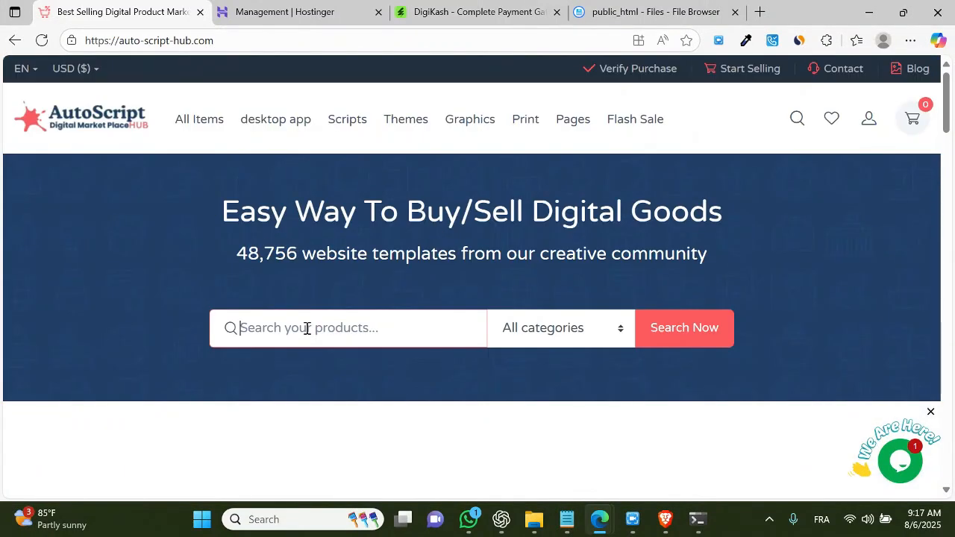
{"action": "type", "text": "digikash"}
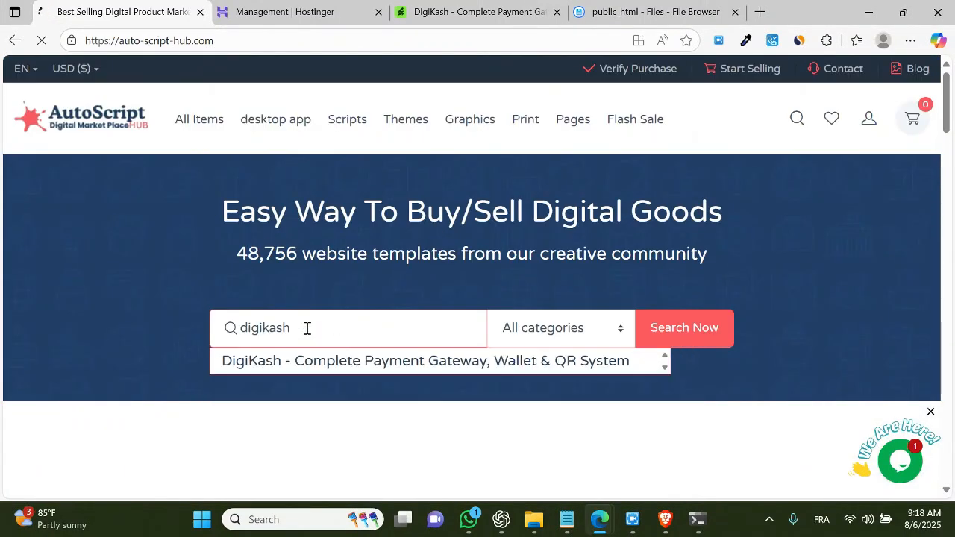
{"action": "key", "text": "Return"}
{"action": "scroll", "coordinate": [379, 260], "scroll_direction": "down", "scroll_amount": 2}
{"action": "left_click", "coordinate": [395, 257]}
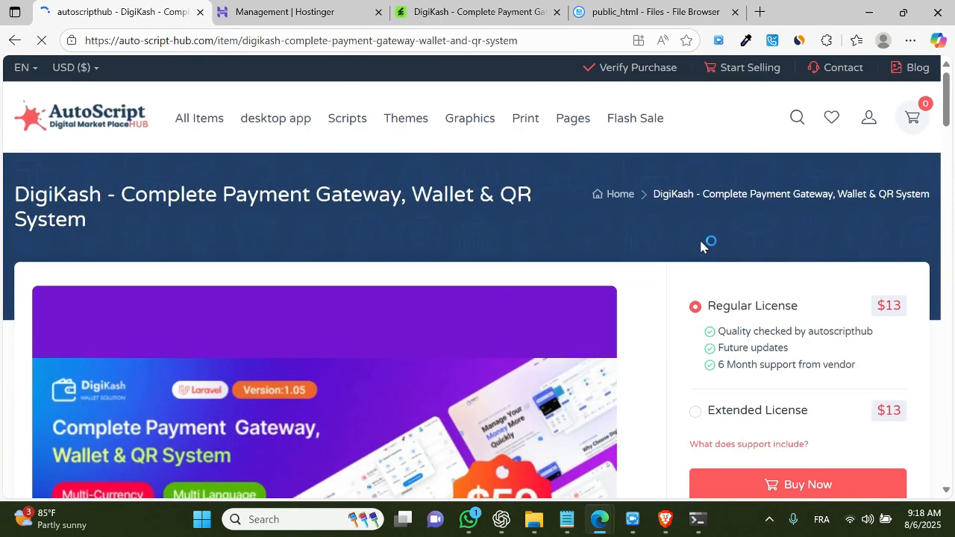
Step: Choose the Extended License and buy DigiKash
{"action": "scroll", "coordinate": [728, 261], "scroll_direction": "down", "scroll_amount": 2}
{"action": "left_click", "coordinate": [695, 263]}
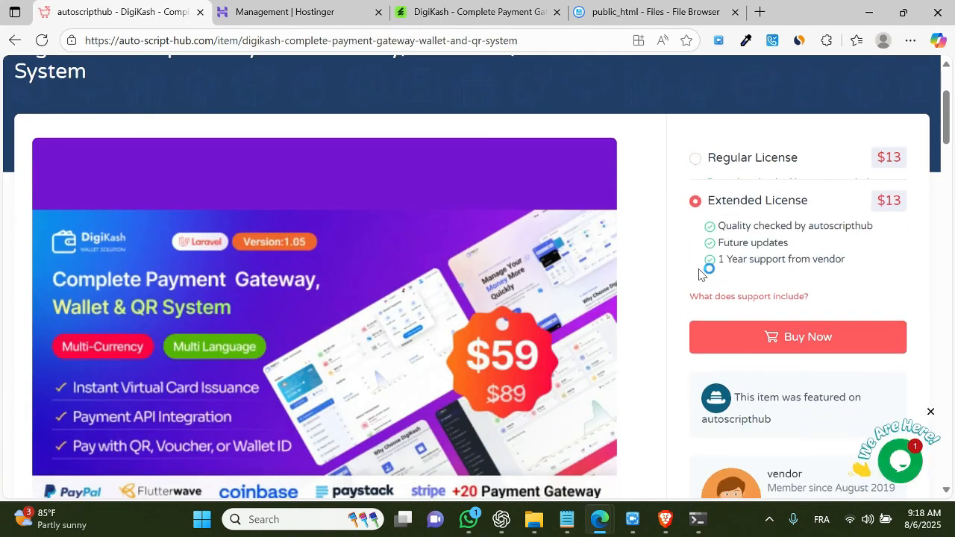
{"action": "left_click", "coordinate": [796, 340]}
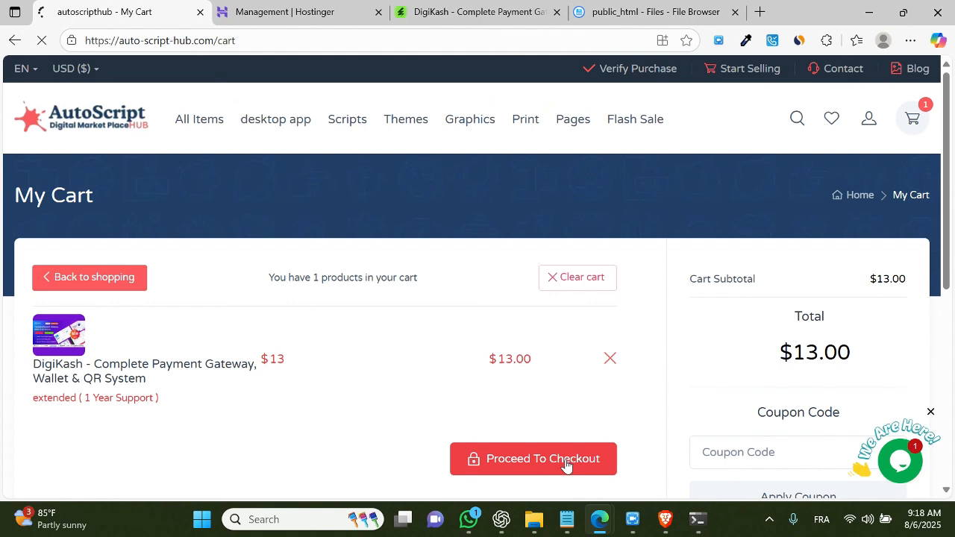
Step: Proceed to checkout and compare Stripe and PayPal payment options, settling on Stripe
{"action": "left_click", "coordinate": [565, 460]}
{"action": "scroll", "coordinate": [582, 418], "scroll_direction": "down", "scroll_amount": 2}
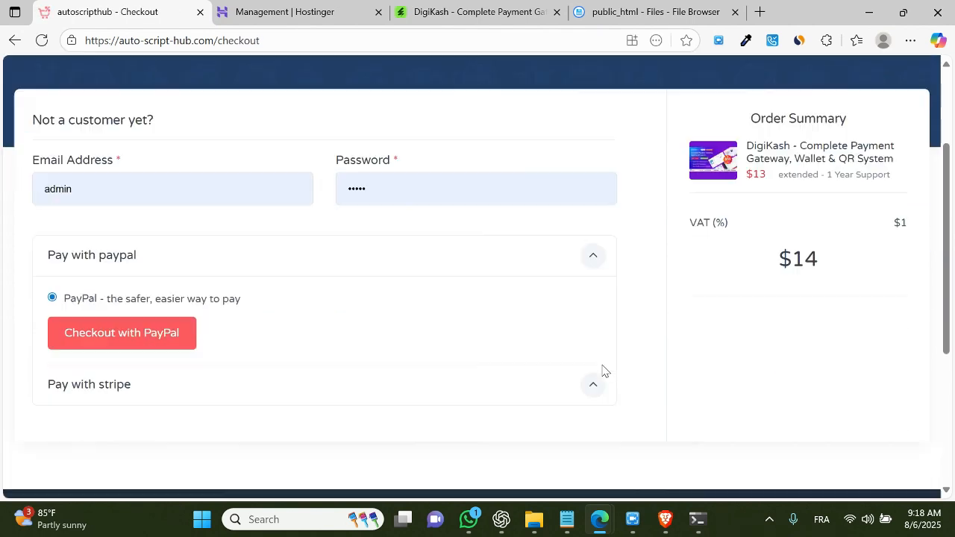
{"action": "left_click", "coordinate": [112, 385]}
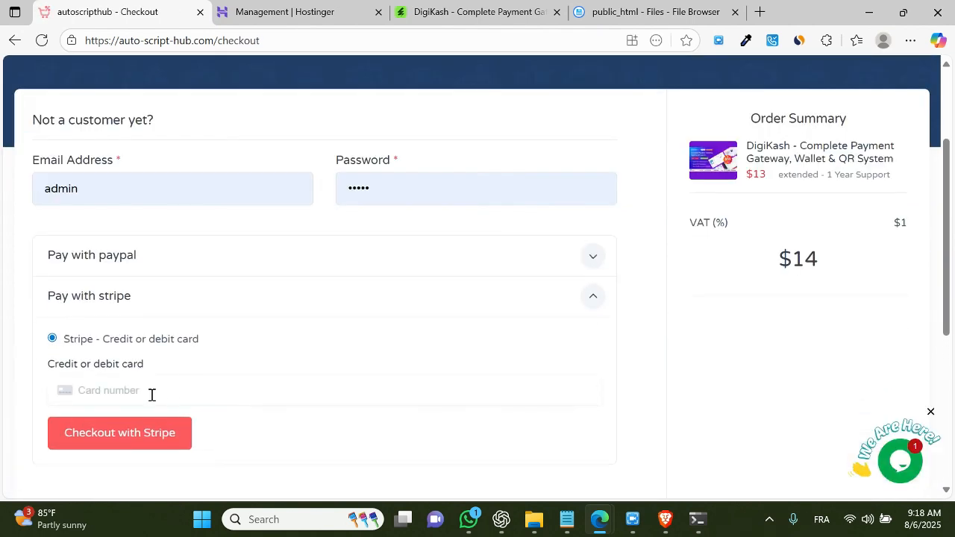
{"action": "left_click", "coordinate": [134, 256]}
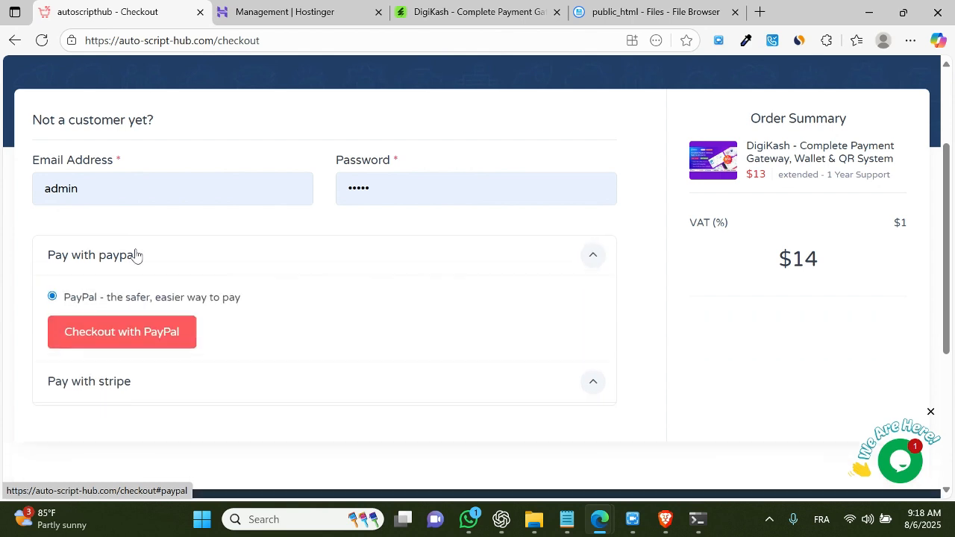
{"action": "left_click", "coordinate": [122, 395]}
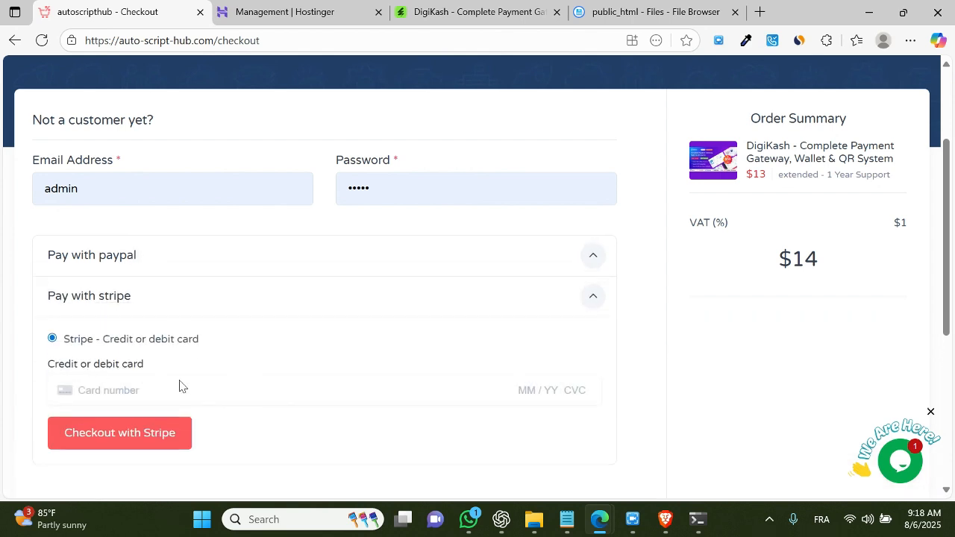
Step: Check the $14 order total, briefly glancing at the DigiKash CodeCanyon page
{"action": "double_click", "coordinate": [804, 259]}
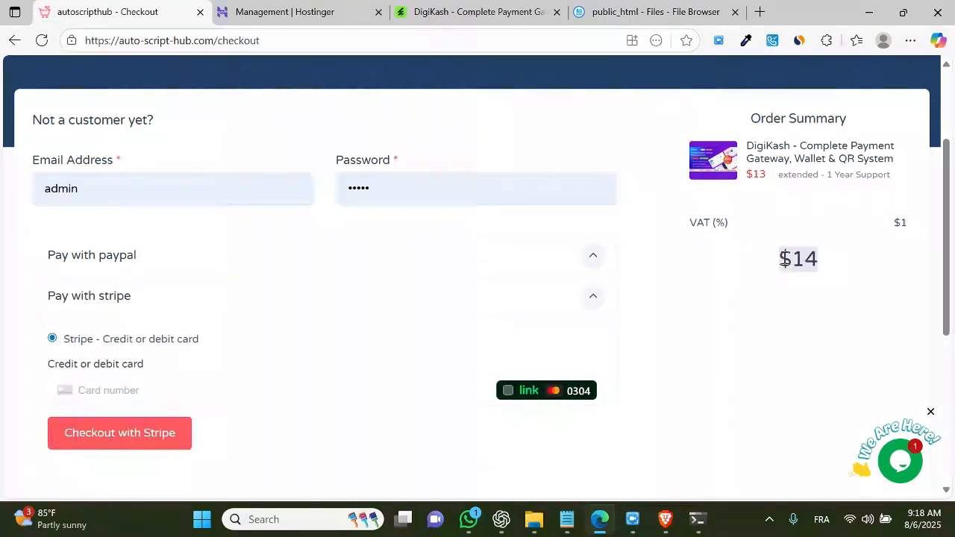
{"action": "left_click", "coordinate": [750, 320]}
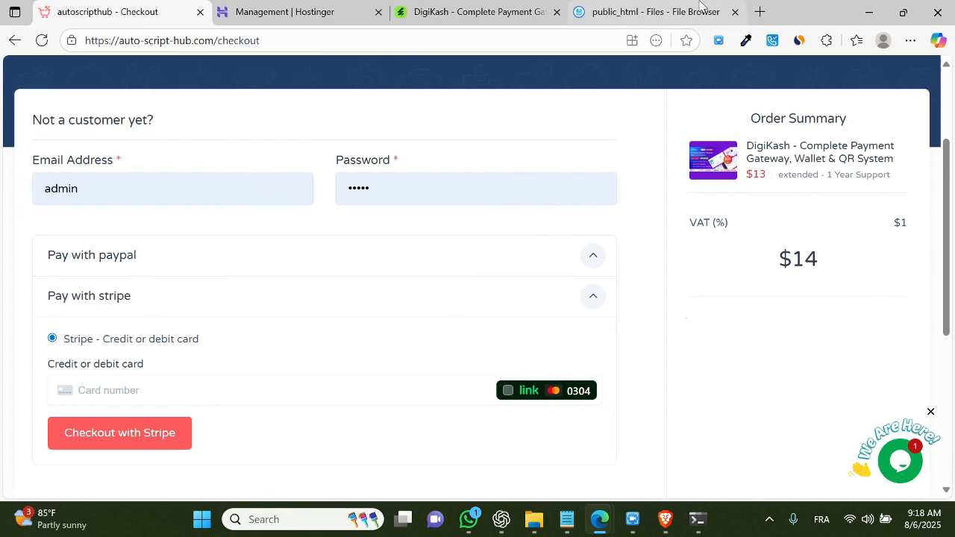
{"action": "left_click", "coordinate": [438, 9]}
{"action": "left_click", "coordinate": [158, 9]}
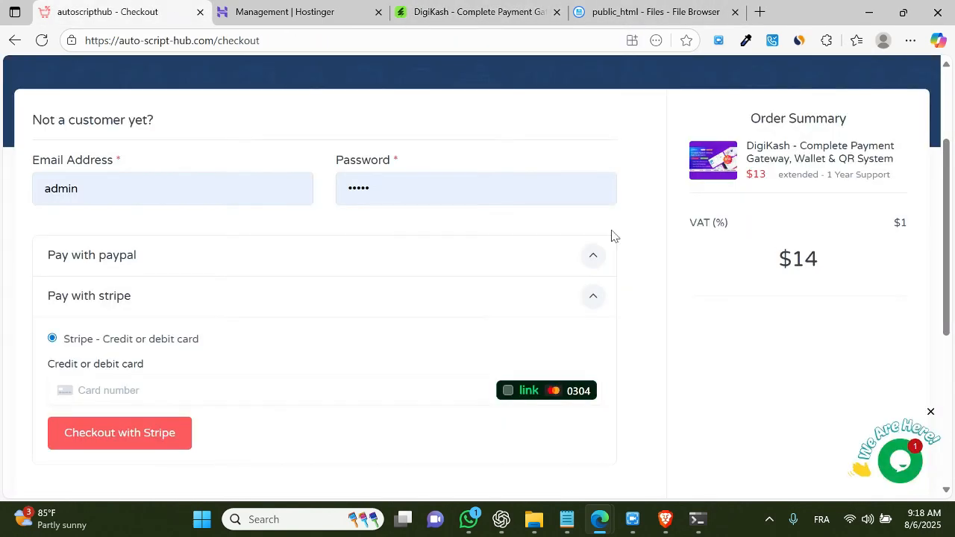
{"action": "left_click_drag", "start_coordinate": [793, 259], "coordinate": [868, 266]}
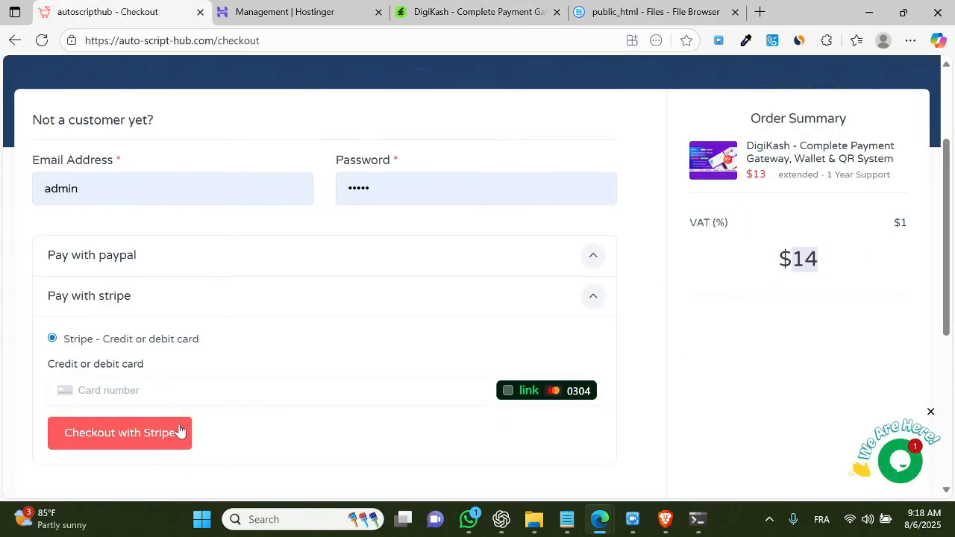
{"action": "scroll", "coordinate": [601, 395], "scroll_direction": "up", "scroll_amount": 2}
Step: Replace the checkout email with a customer email, enter a password, and expand Stripe card payment
{"action": "double_click", "coordinate": [129, 345]}
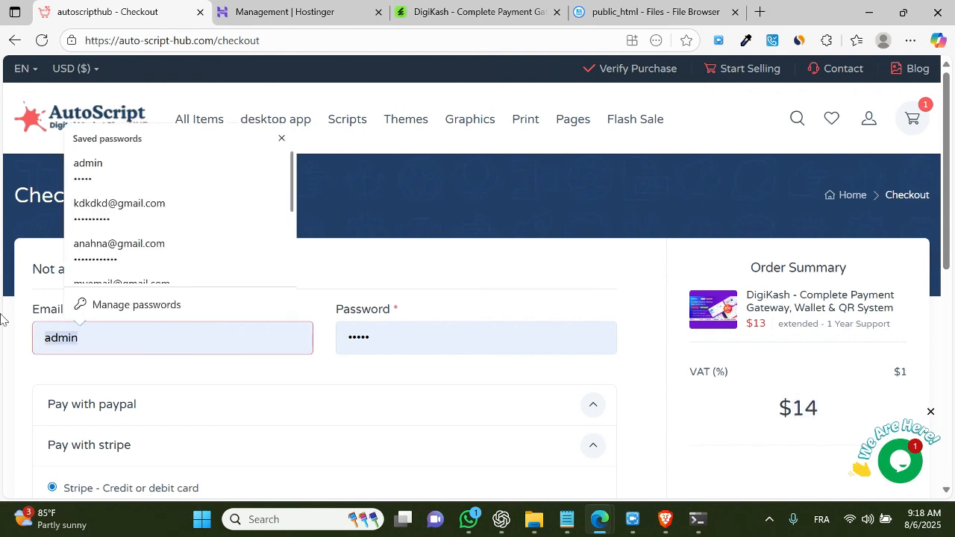
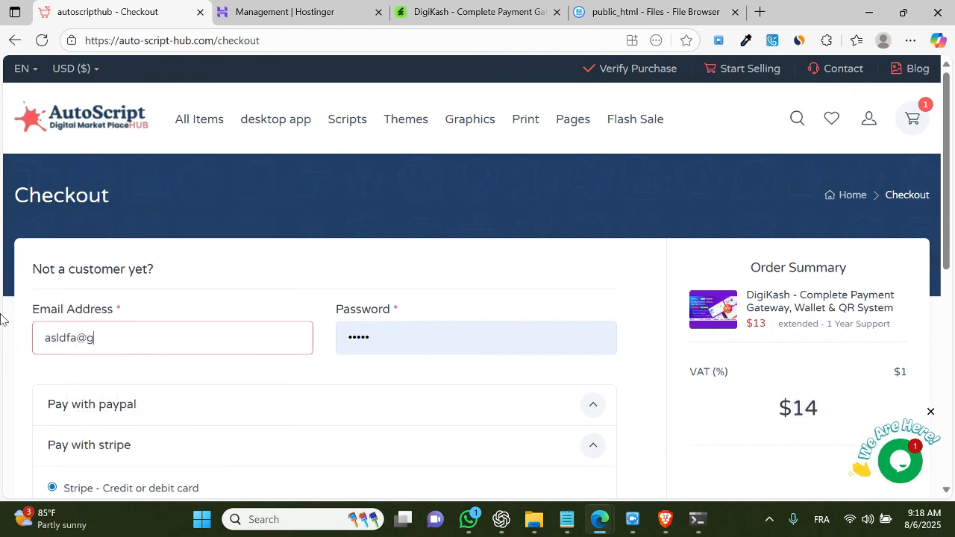
{"action": "key", "text": "Tab"}
{"action": "type", "text": "••••"}
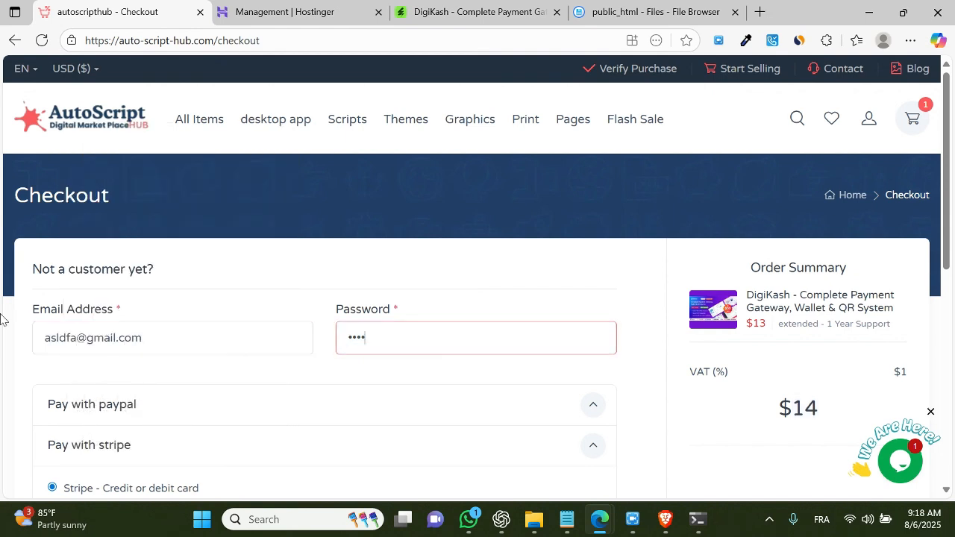
{"action": "left_click", "coordinate": [612, 282]}
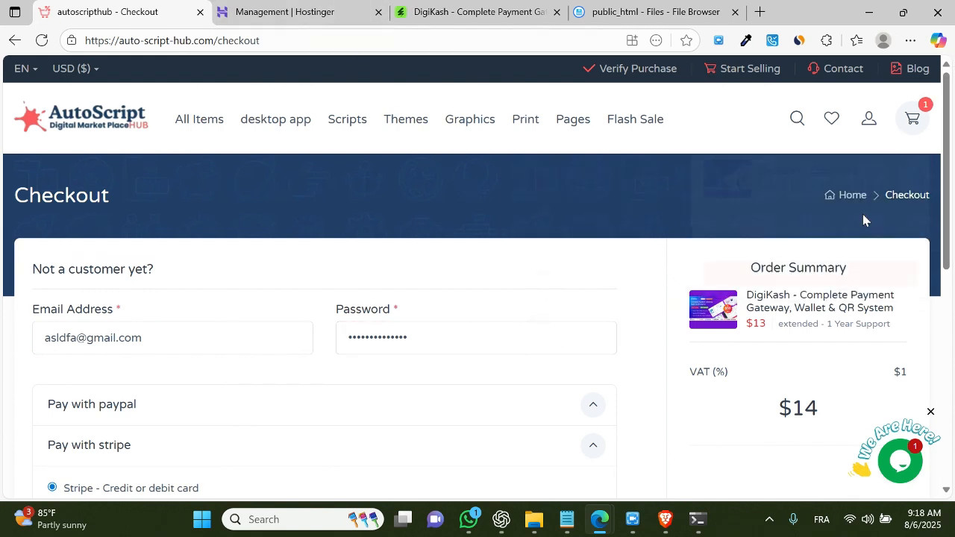
{"action": "left_click", "coordinate": [520, 444]}
{"action": "left_click", "coordinate": [536, 520]}
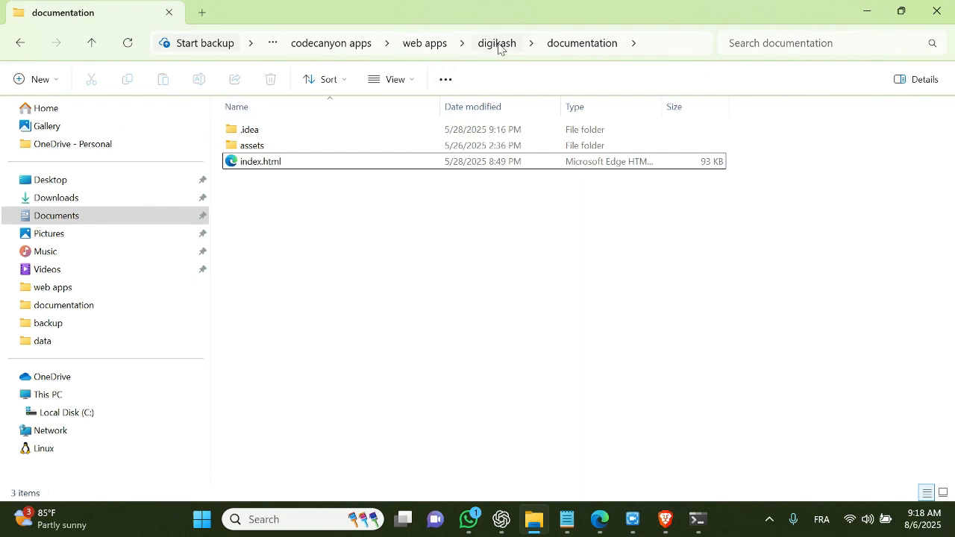
Step: In the digikash folder, point out digikash.rar, documentation, core.zip and the publicstorage note, then minimize Explorer
{"action": "left_click", "coordinate": [499, 45]}
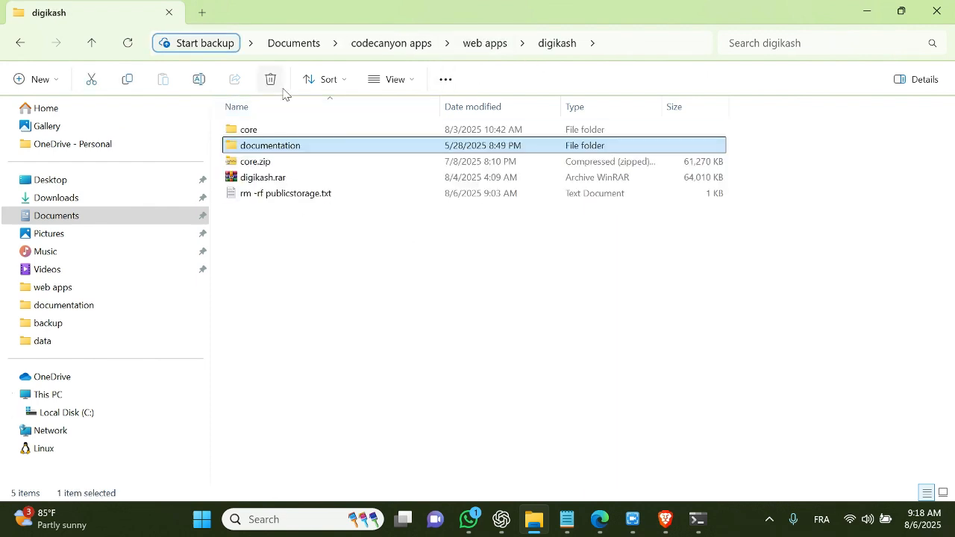
{"action": "left_click", "coordinate": [309, 265]}
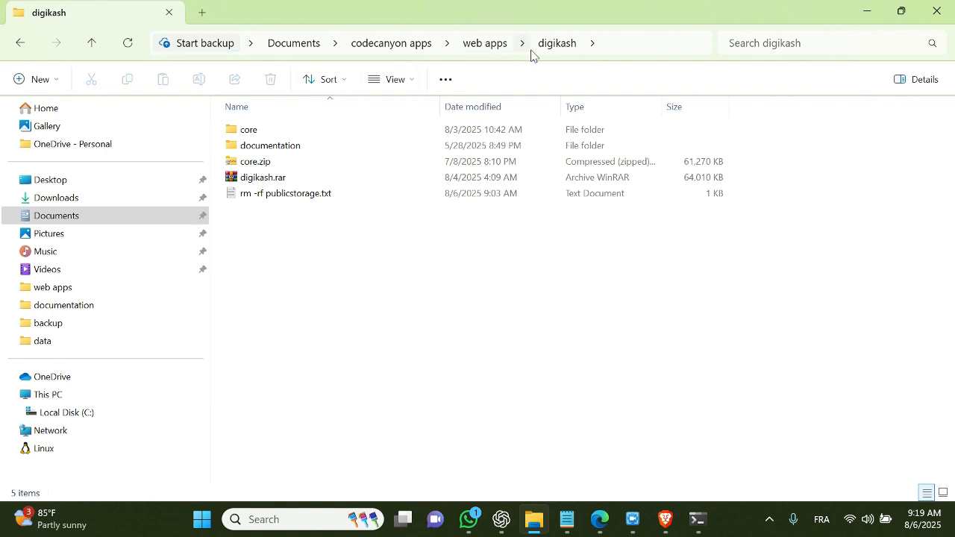
{"action": "left_click", "coordinate": [265, 177]}
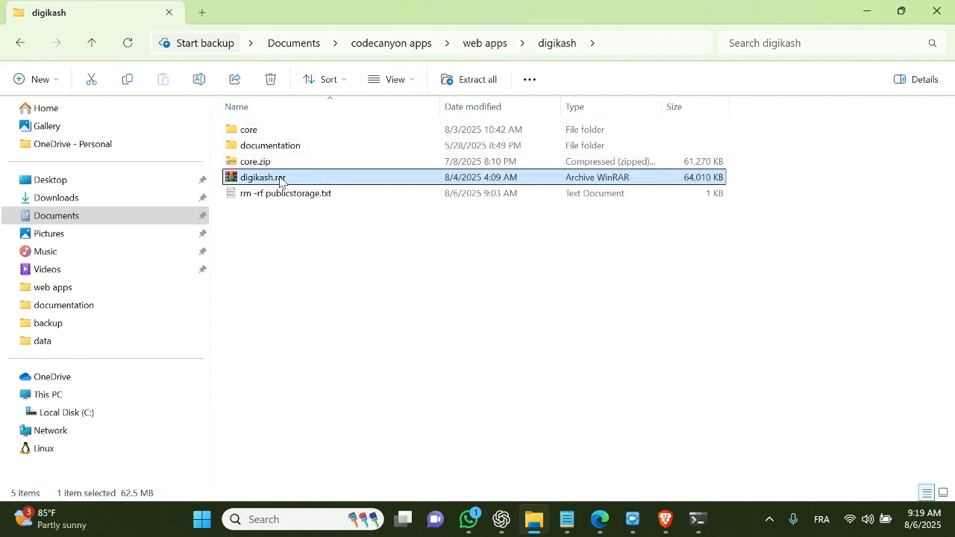
{"action": "left_click", "coordinate": [278, 149]}
{"action": "left_click", "coordinate": [270, 163]}
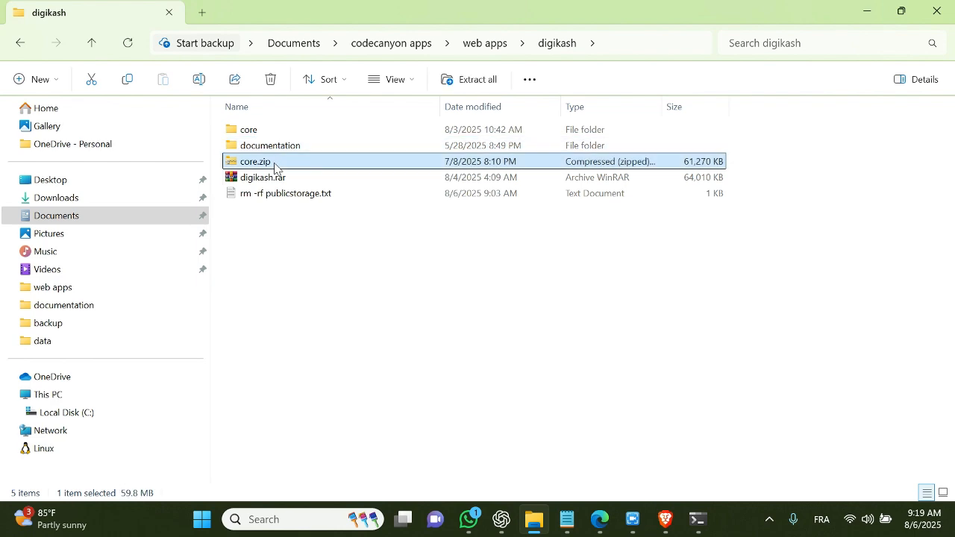
{"action": "left_click", "coordinate": [300, 198]}
{"action": "left_click", "coordinate": [324, 275]}
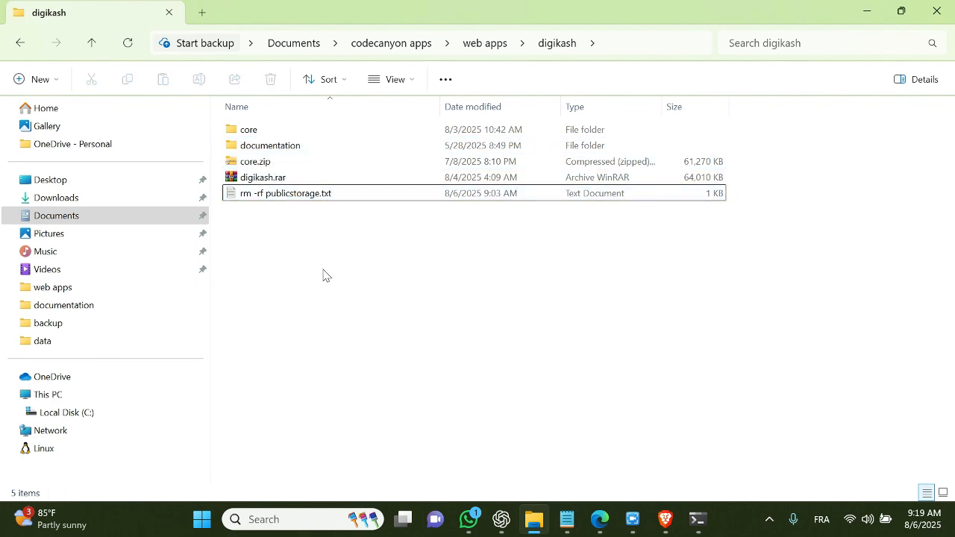
{"action": "left_click", "coordinate": [869, 9]}
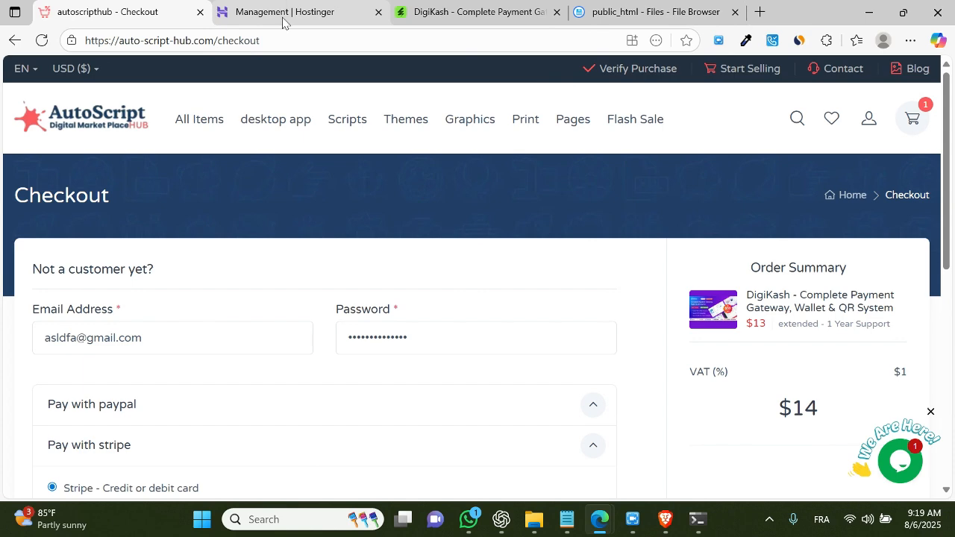
Step: Close the checkout, CodeCanyon and old public_html File Browser tabs
{"action": "left_click", "coordinate": [200, 12]}
{"action": "left_click", "coordinate": [332, 10]}
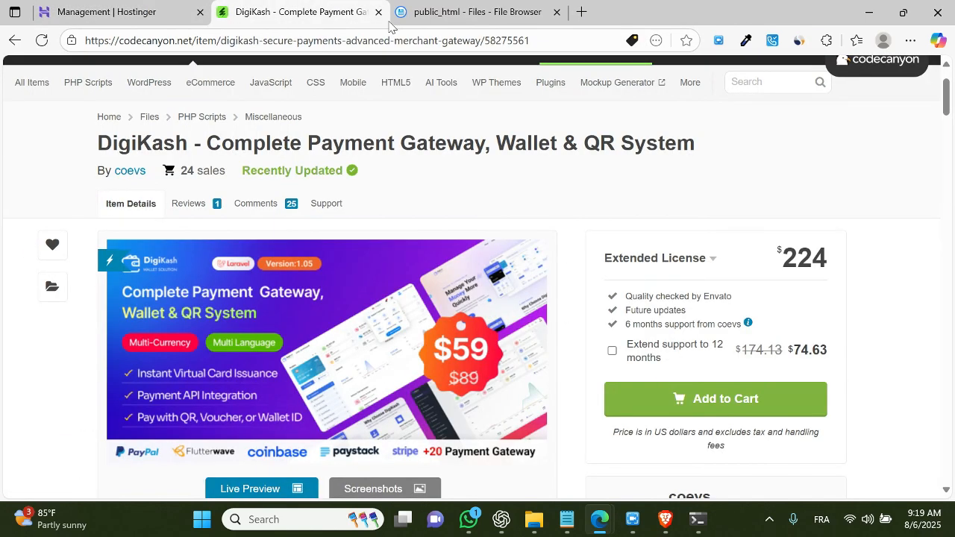
{"action": "left_click", "coordinate": [379, 11]}
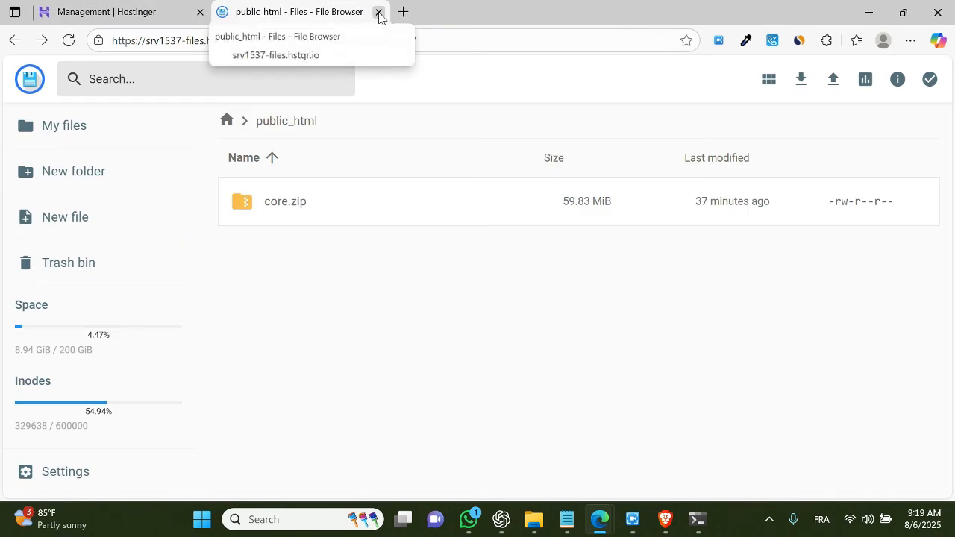
{"action": "left_click", "coordinate": [378, 12]}
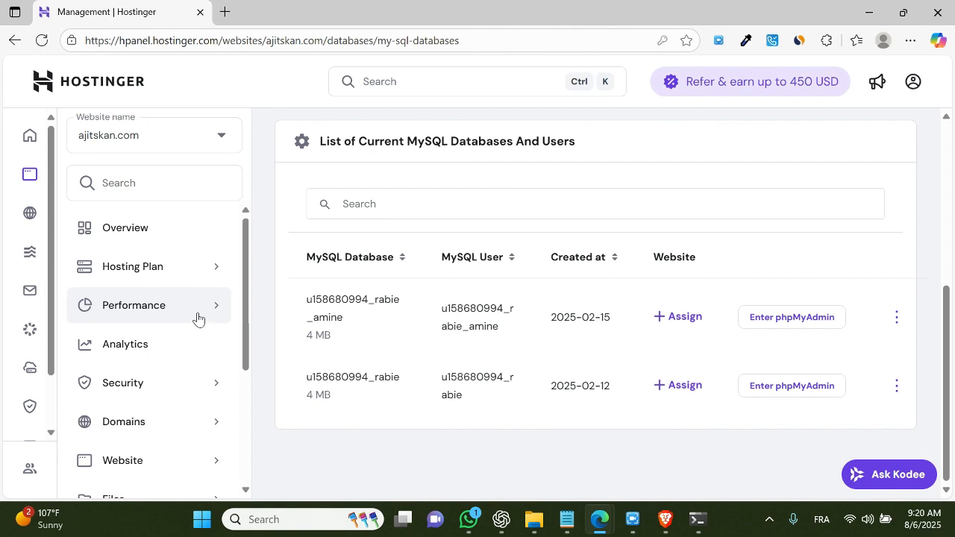
Step: From the ajitskan.com dashboard, confirm the live site shows 403 Forbidden and open File manager
{"action": "left_click", "coordinate": [167, 232]}
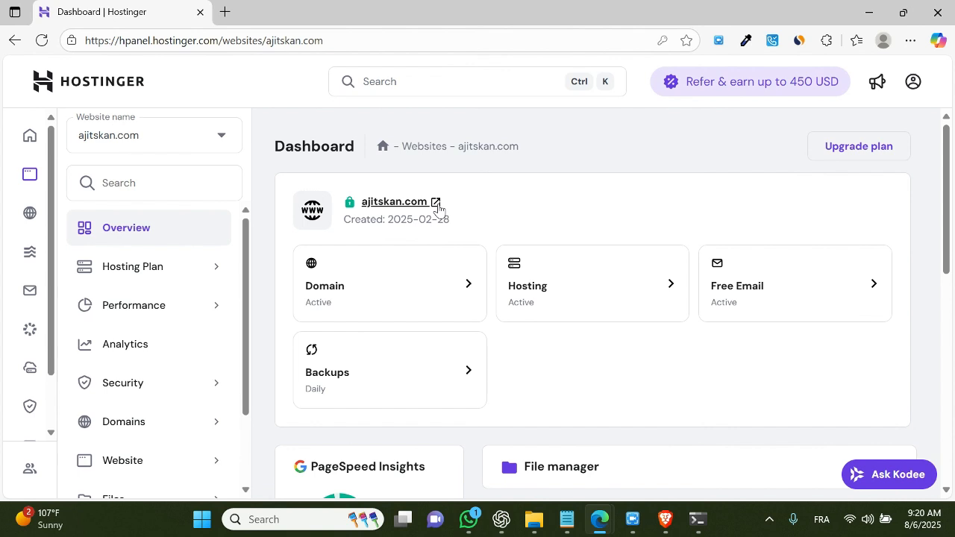
{"action": "left_click", "coordinate": [436, 202]}
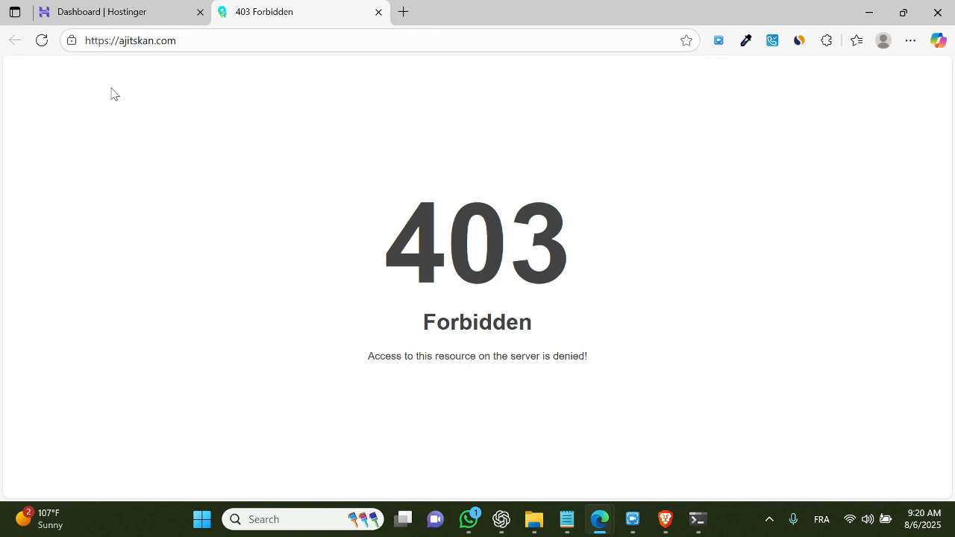
{"action": "left_click", "coordinate": [378, 11]}
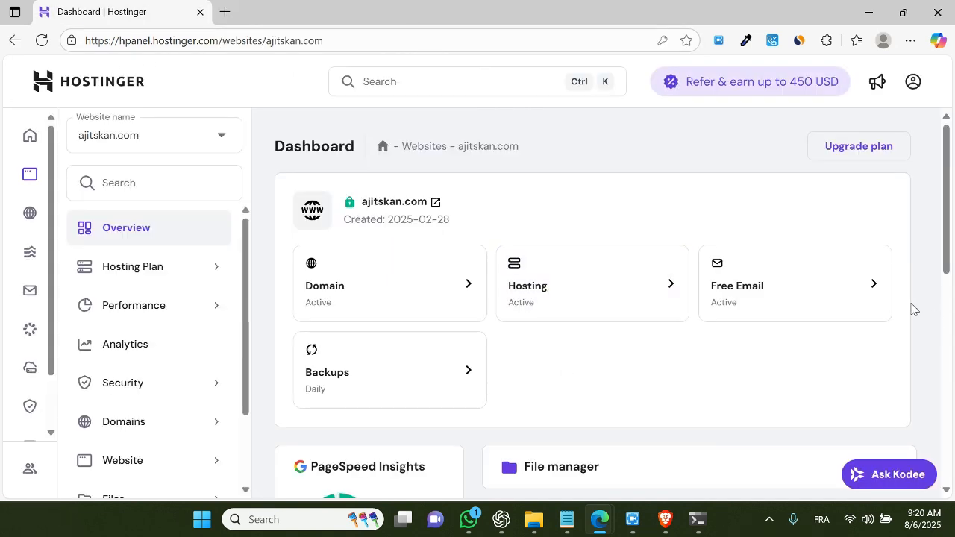
{"action": "scroll", "coordinate": [910, 303], "scroll_direction": "down", "scroll_amount": 2}
{"action": "left_click", "coordinate": [532, 332]}
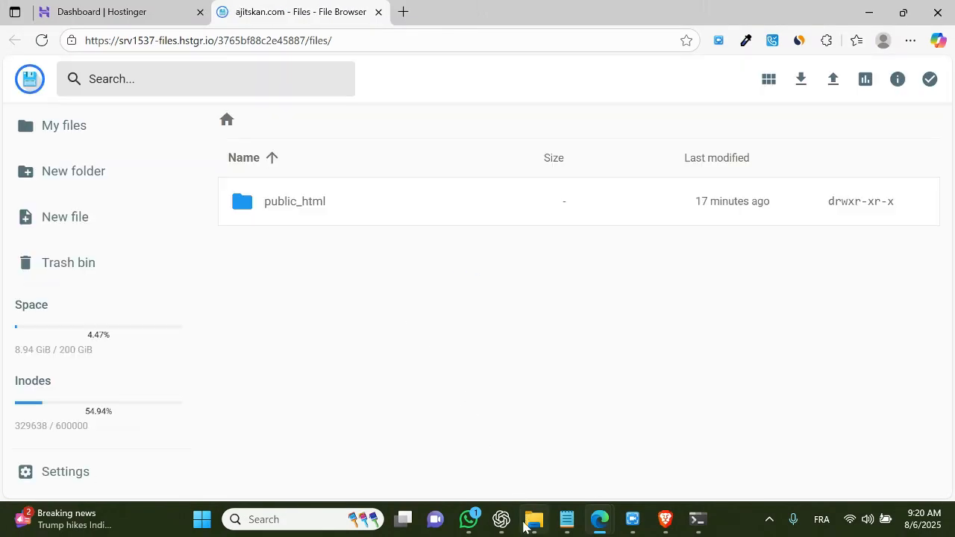
Step: Compare the local core.zip with public_html, which already contains core.zip
{"action": "left_click", "coordinate": [532, 524]}
{"action": "left_click", "coordinate": [254, 163]}
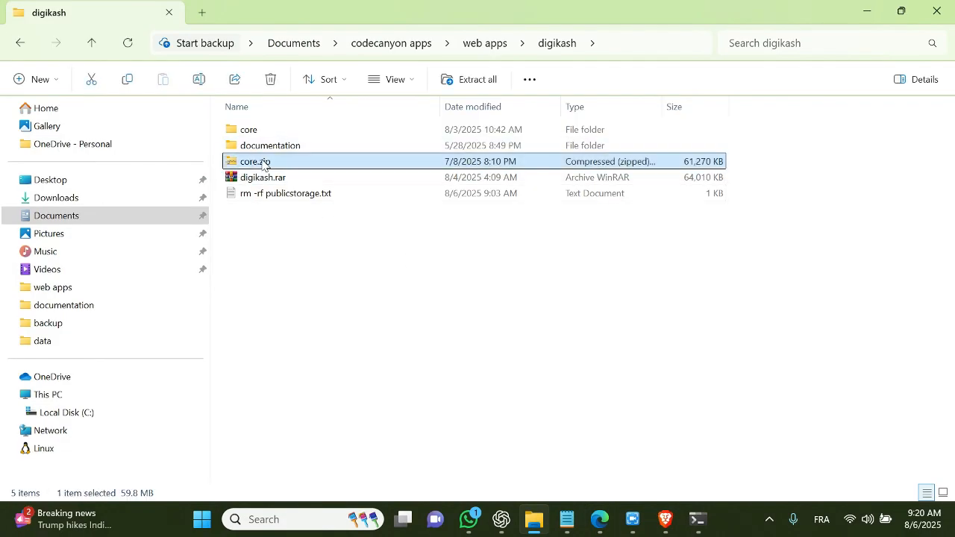
{"action": "left_click", "coordinate": [868, 12]}
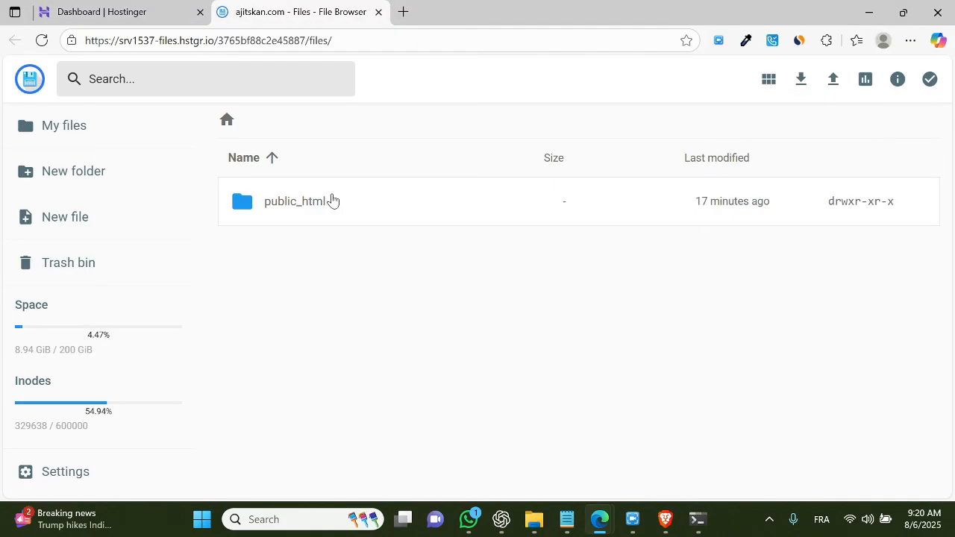
{"action": "double_click", "coordinate": [330, 201]}
{"action": "left_click", "coordinate": [346, 202]}
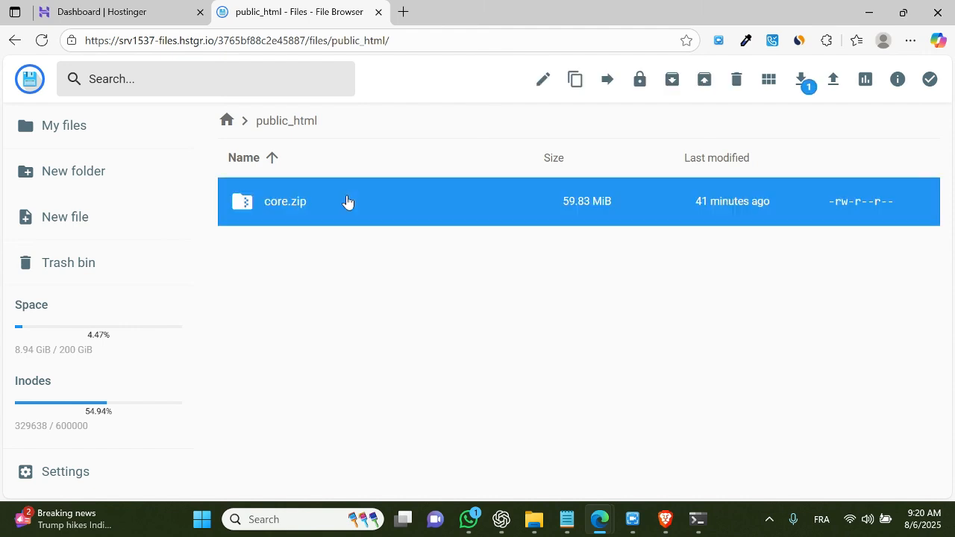
{"action": "left_click", "coordinate": [346, 280]}
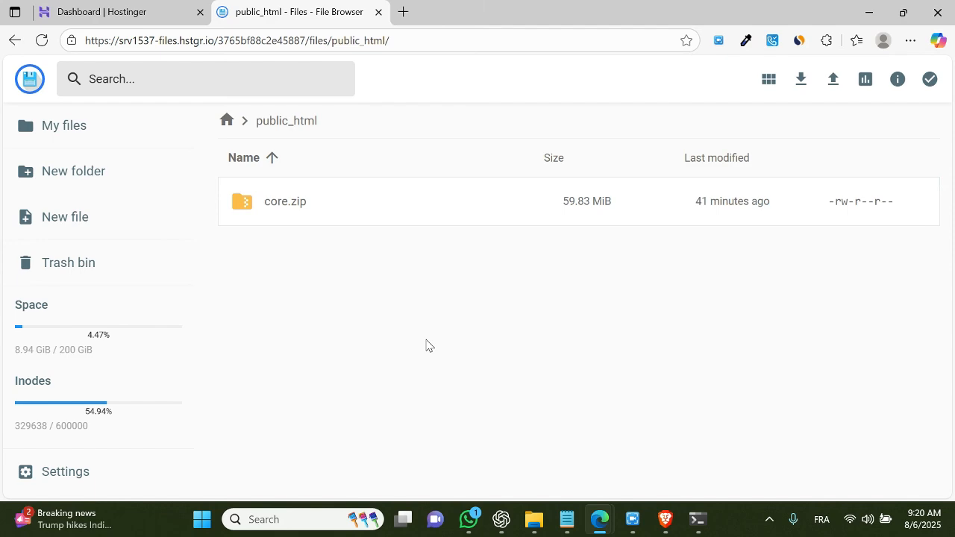
Step: Open and cancel the upload options, recheck the local folder, and select core.zip in public_html
{"action": "left_click", "coordinate": [535, 519]}
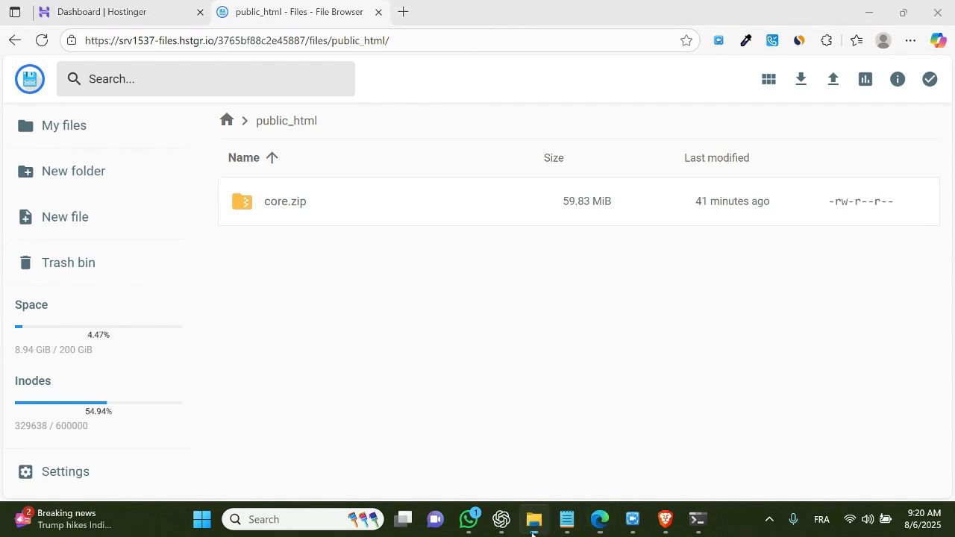
{"action": "left_click", "coordinate": [534, 520]}
{"action": "left_click", "coordinate": [829, 82]}
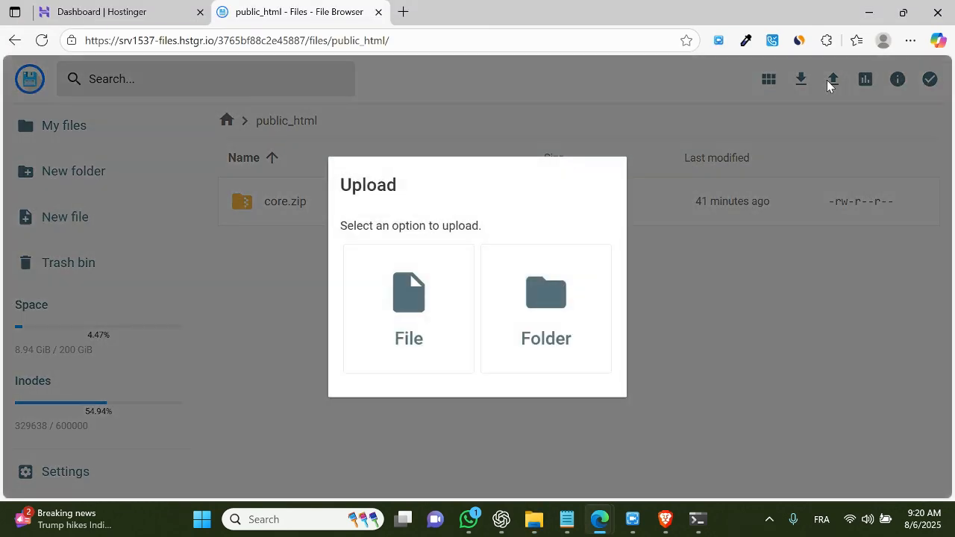
{"action": "left_click", "coordinate": [632, 379]}
{"action": "left_click", "coordinate": [534, 520]}
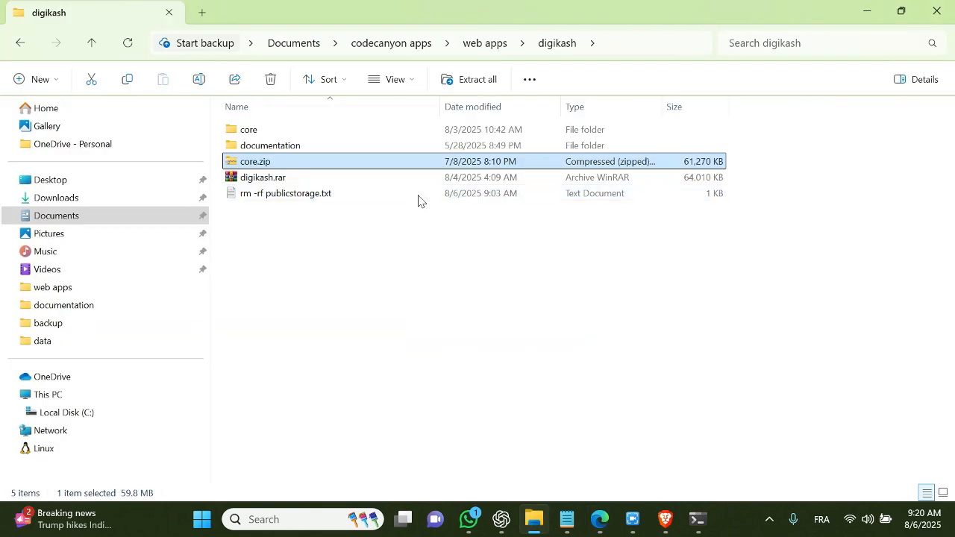
{"action": "left_click", "coordinate": [868, 9]}
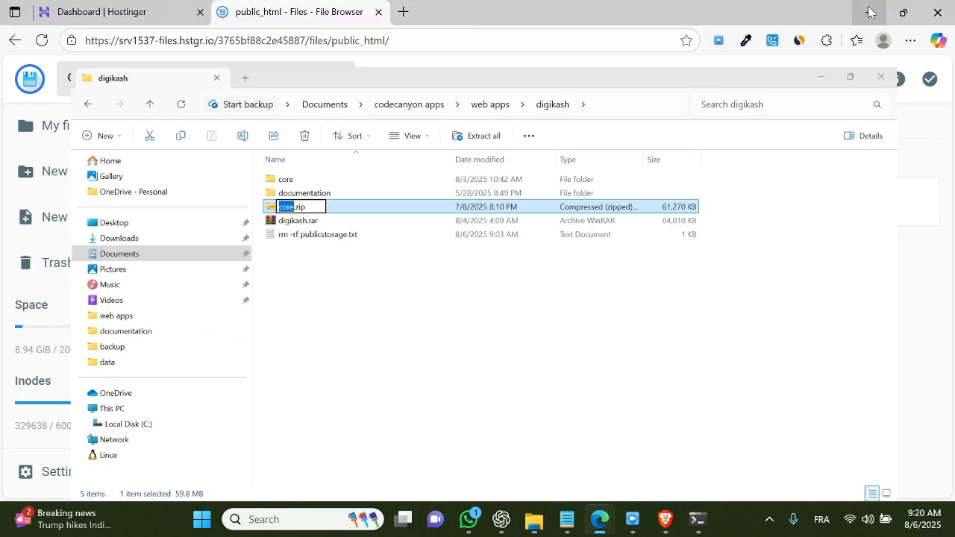
{"action": "left_click", "coordinate": [315, 211]}
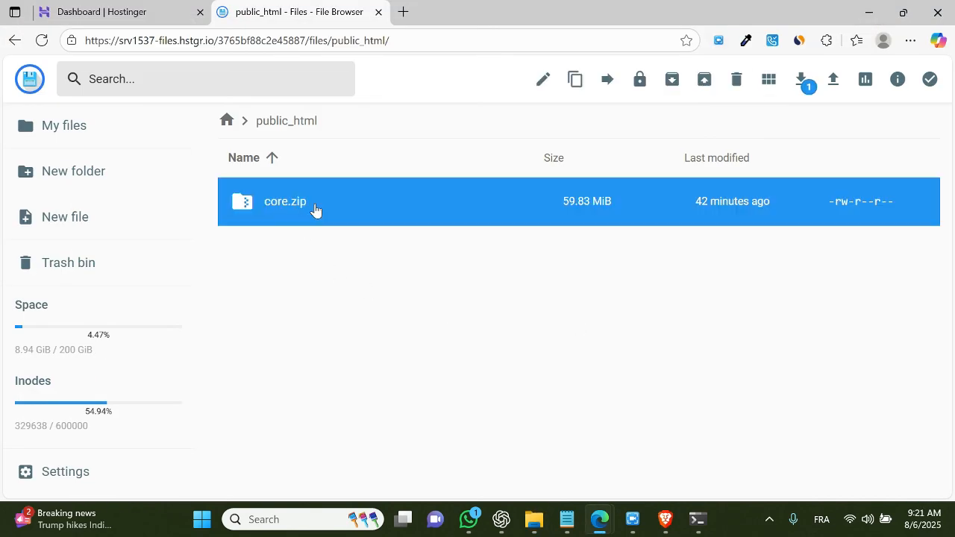
Step: Extract core.zip into public_html
{"action": "right_click", "coordinate": [315, 211]}
{"action": "left_click", "coordinate": [369, 411]}
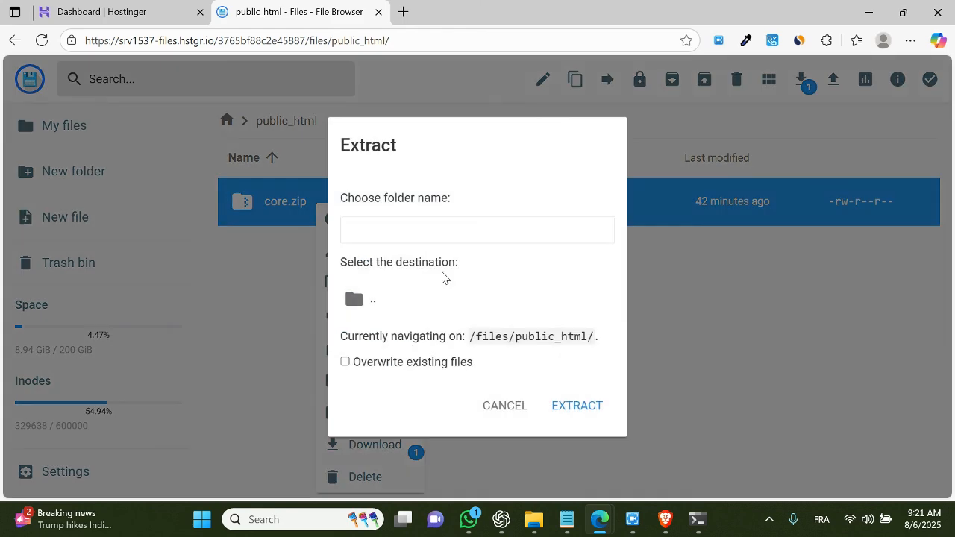
{"action": "left_click", "coordinate": [450, 220]}
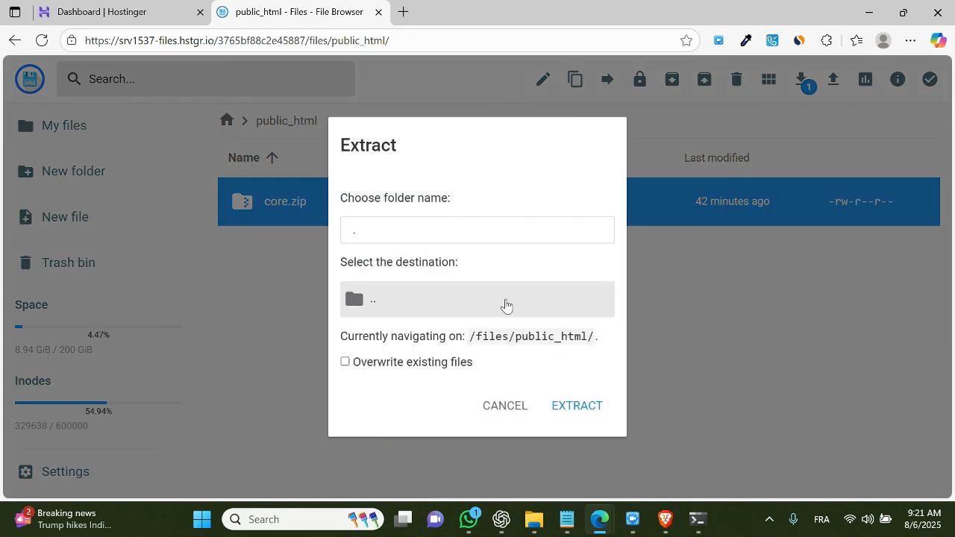
{"action": "left_click", "coordinate": [562, 409]}
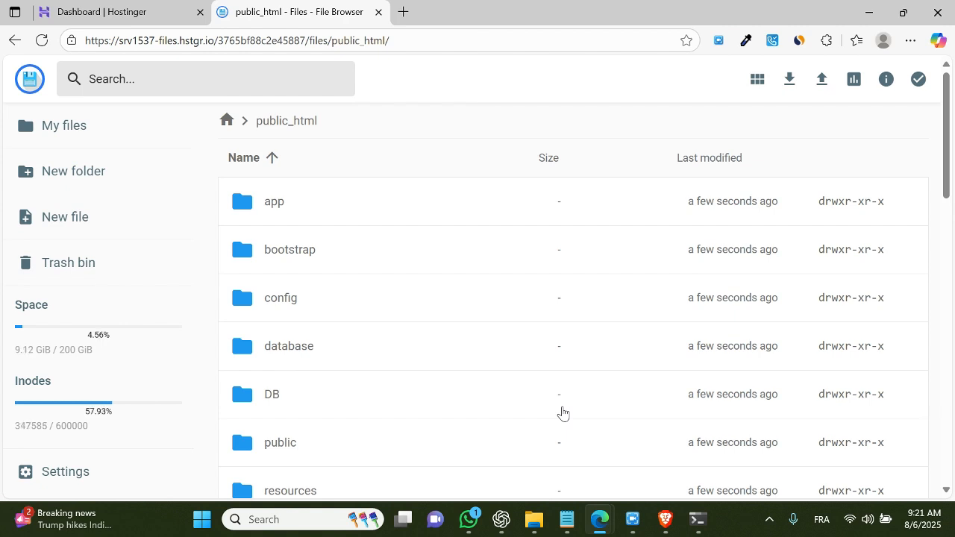
Step: Scroll through the extracted files and open .env in the editor
{"action": "scroll", "coordinate": [562, 413], "scroll_direction": "down", "scroll_amount": 4}
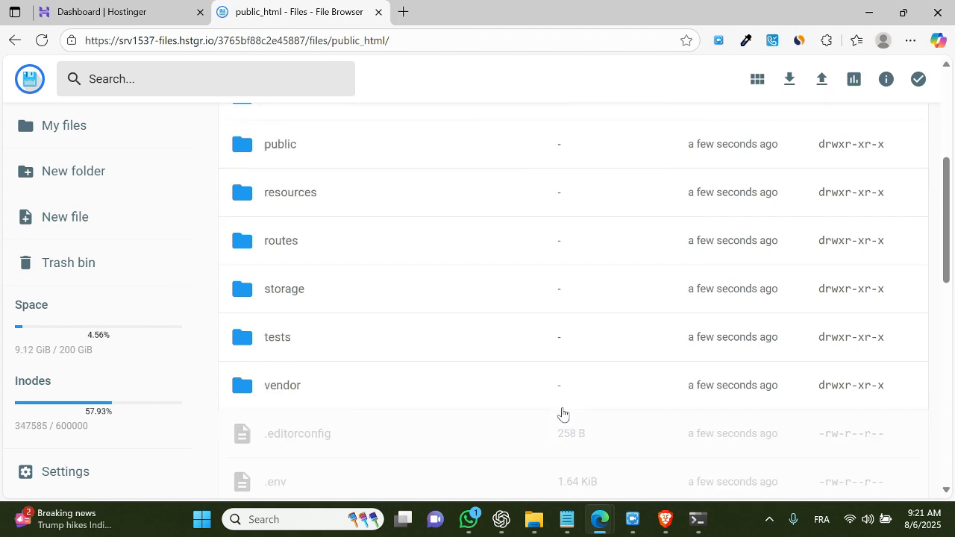
{"action": "scroll", "coordinate": [562, 414], "scroll_direction": "down", "scroll_amount": 5}
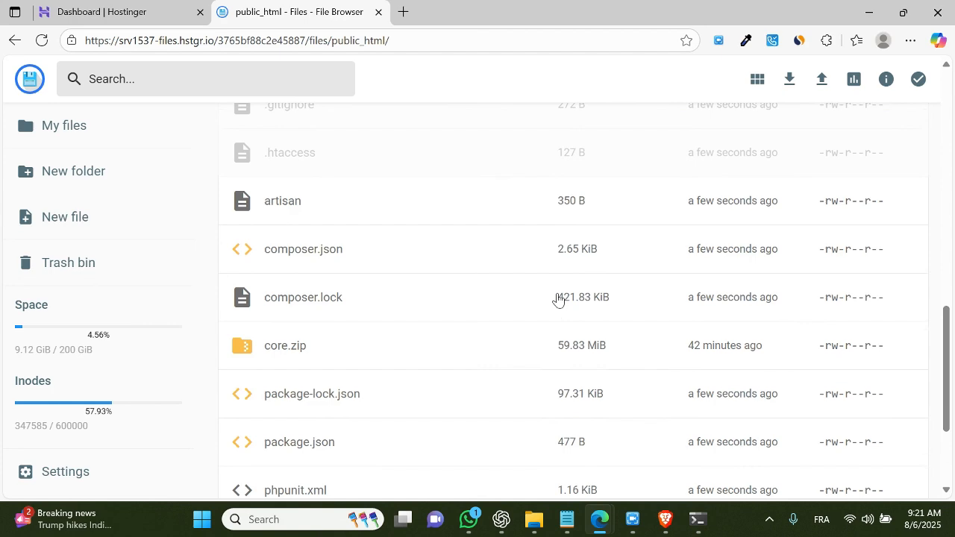
{"action": "scroll", "coordinate": [557, 299], "scroll_direction": "up", "scroll_amount": 9}
{"action": "scroll", "coordinate": [486, 249], "scroll_direction": "down", "scroll_amount": 4}
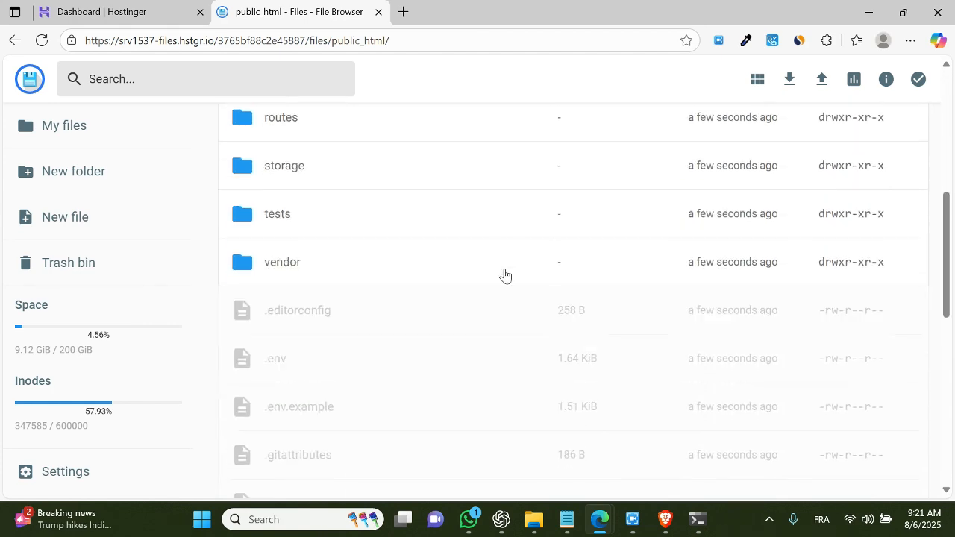
{"action": "scroll", "coordinate": [493, 276], "scroll_direction": "down", "scroll_amount": 2}
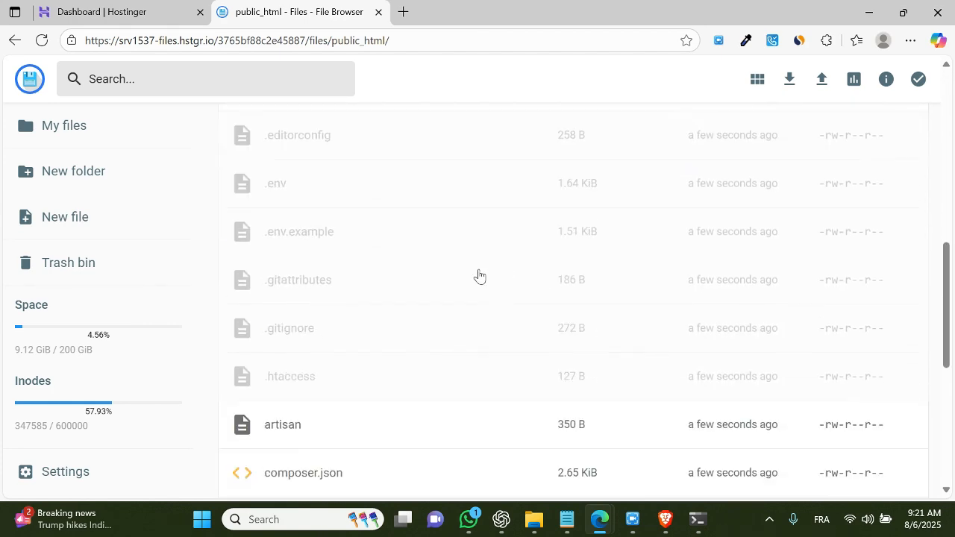
{"action": "double_click", "coordinate": [288, 189]}
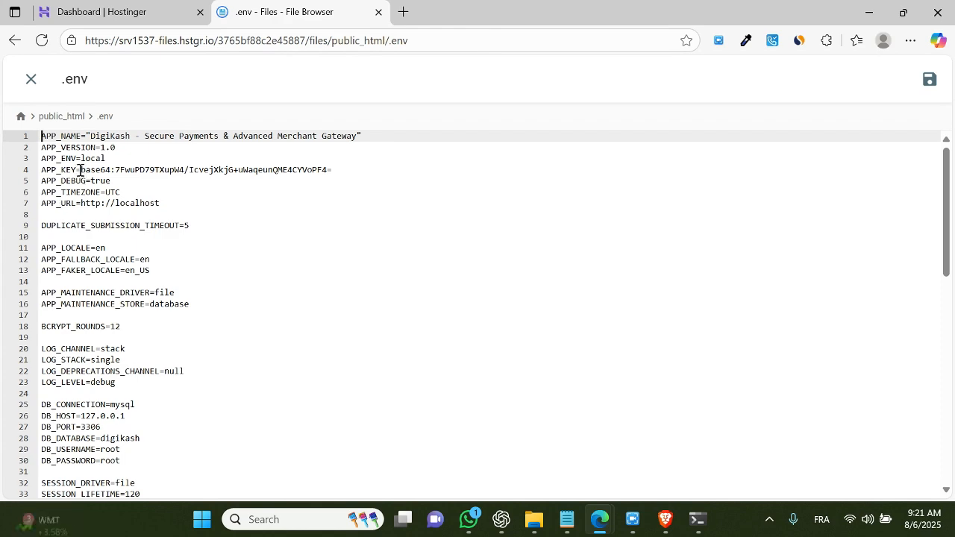
{"action": "left_click", "coordinate": [403, 11]}
{"action": "type", "text": "ajitskan.com"}
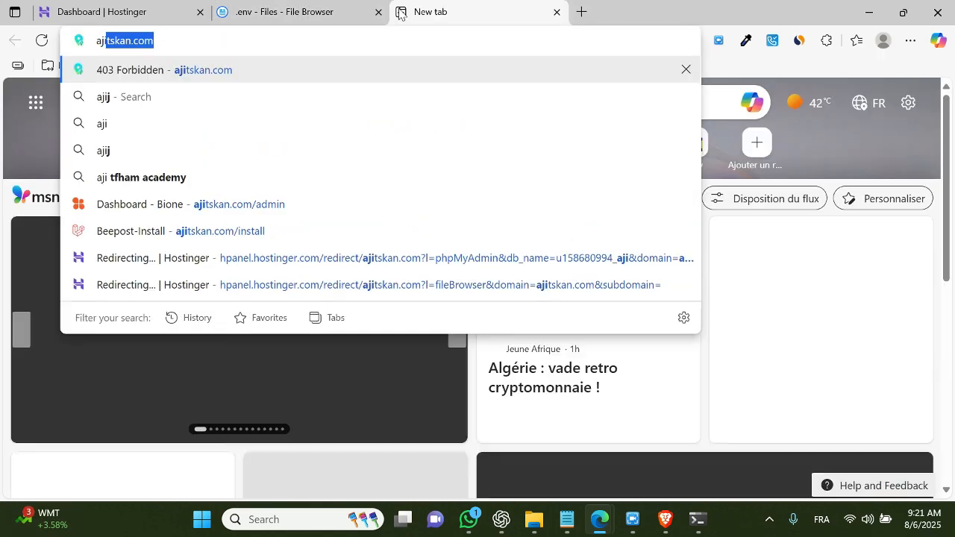
{"action": "left_click", "coordinate": [555, 13]}
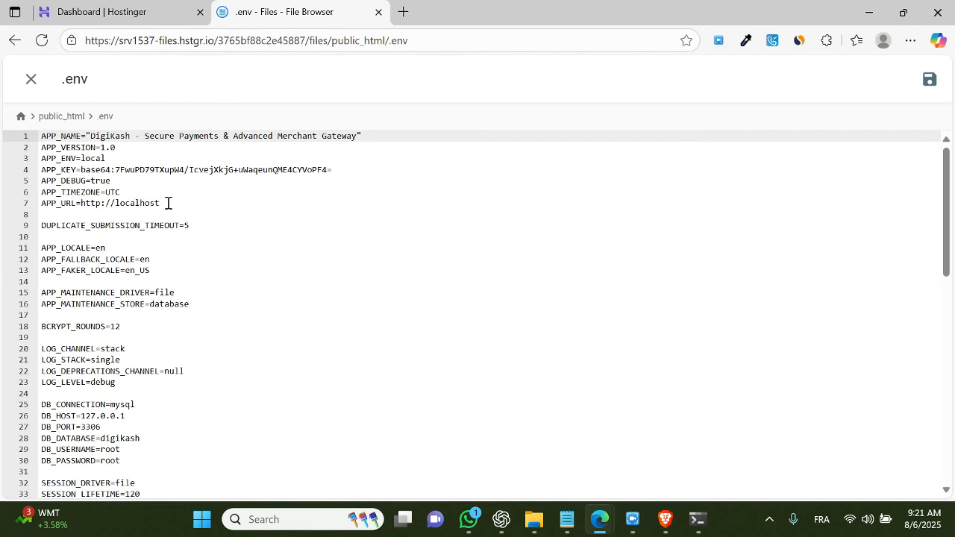
{"action": "left_click_drag", "start_coordinate": [168, 203], "coordinate": [95, 204]}
{"action": "type", "text": "https://ajitskan.com/"}
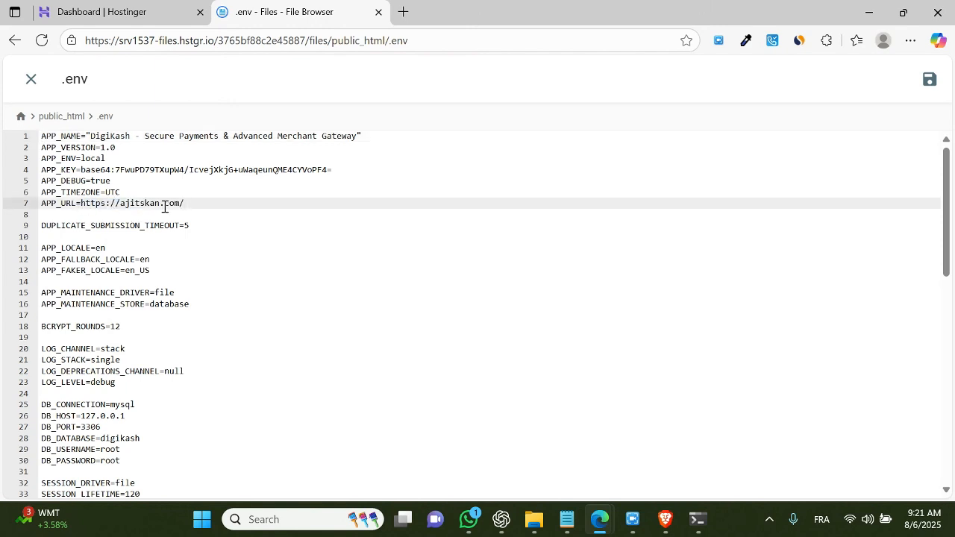
Step: Change APP_ENV to production and APP_DEBUG to false
{"action": "left_click", "coordinate": [107, 158]}
{"action": "type", "text": "production"}
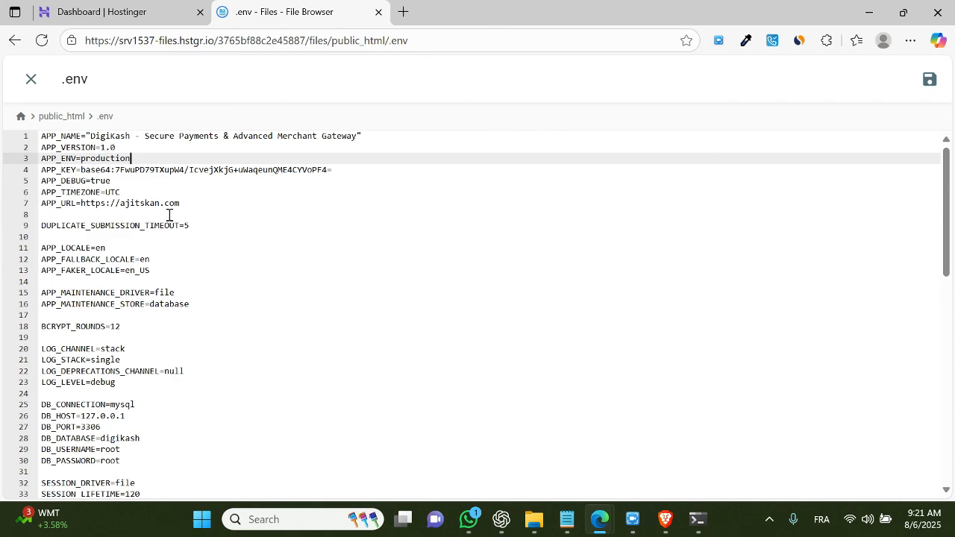
{"action": "double_click", "coordinate": [114, 180]}
{"action": "type", "text": "false"}
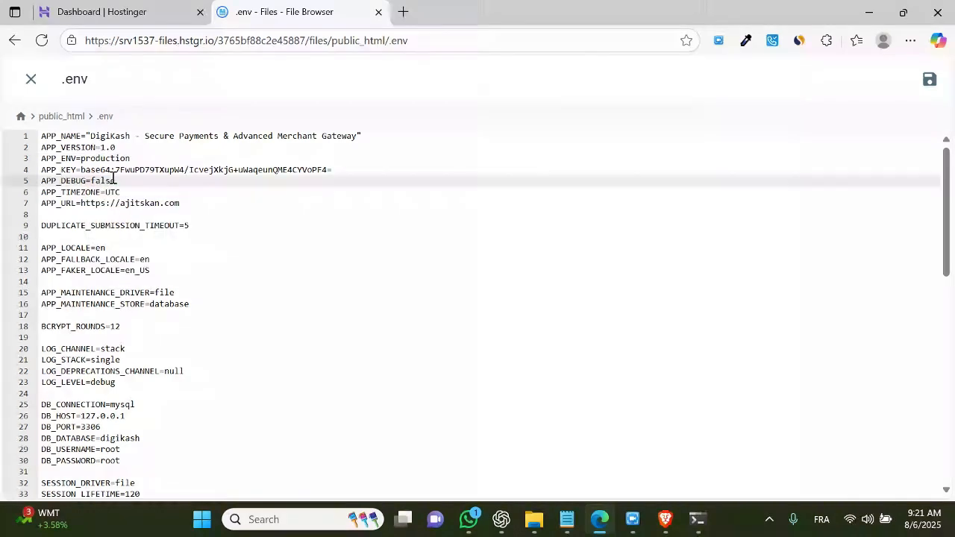
{"action": "scroll", "coordinate": [276, 204], "scroll_direction": "down", "scroll_amount": 3}
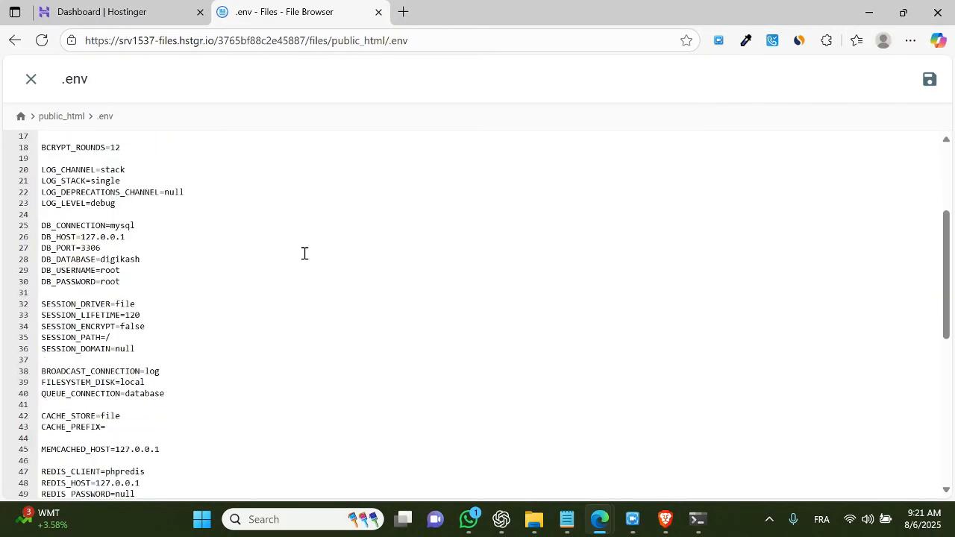
Step: Create a MySQL database and user both named kash, then copy the new database name
{"action": "left_click", "coordinate": [129, 9]}
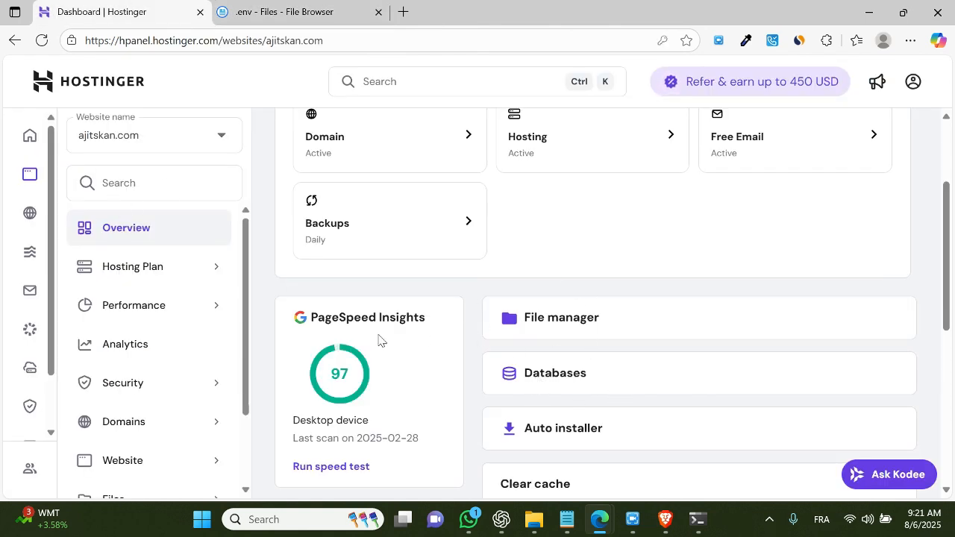
{"action": "left_click", "coordinate": [546, 377]}
{"action": "scroll", "coordinate": [677, 393], "scroll_direction": "down", "scroll_amount": 4}
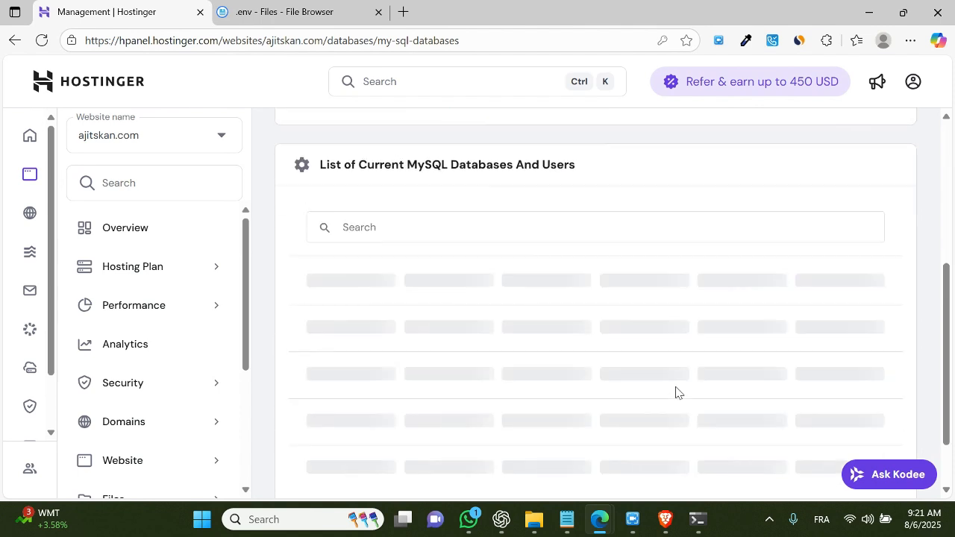
{"action": "scroll", "coordinate": [604, 340], "scroll_direction": "up", "scroll_amount": 4}
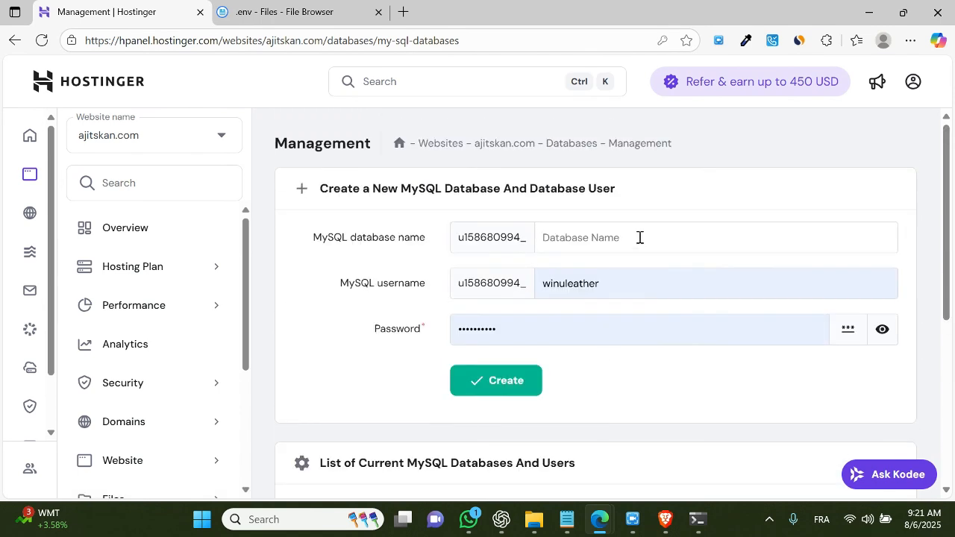
{"action": "left_click", "coordinate": [635, 284]}
{"action": "key", "text": "ctrl+a"}
{"action": "type", "text": "kash"}
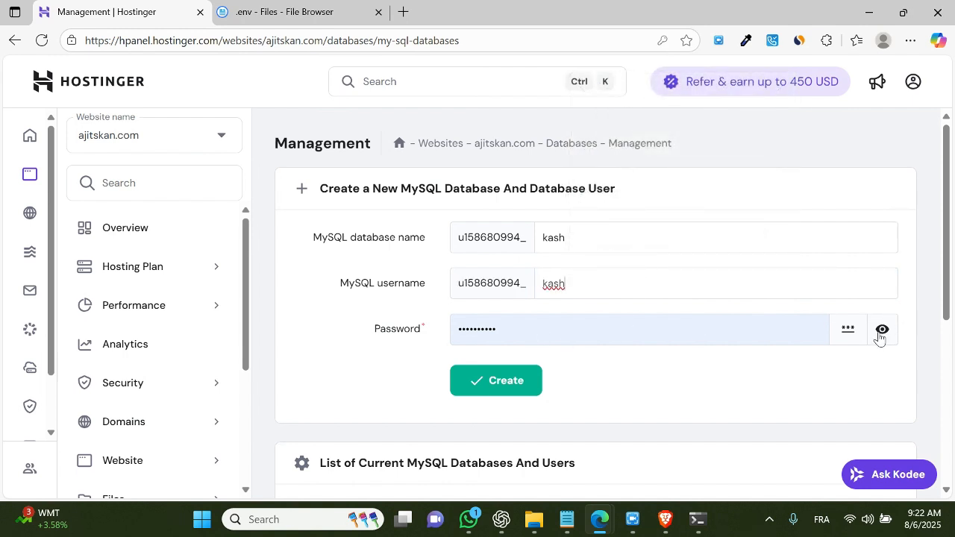
{"action": "left_click", "coordinate": [881, 331]}
{"action": "left_click", "coordinate": [502, 383]}
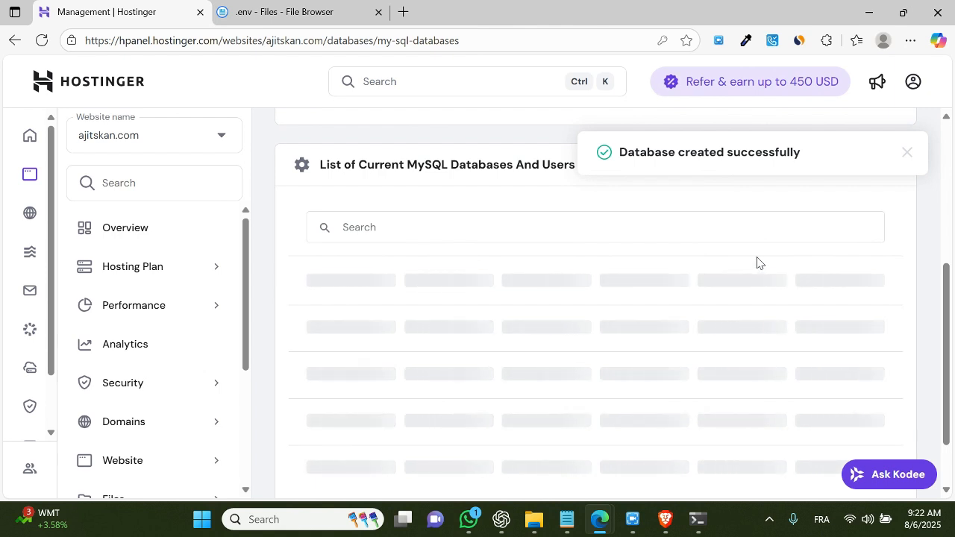
{"action": "double_click", "coordinate": [338, 326]}
{"action": "key", "text": "ctrl+c"}
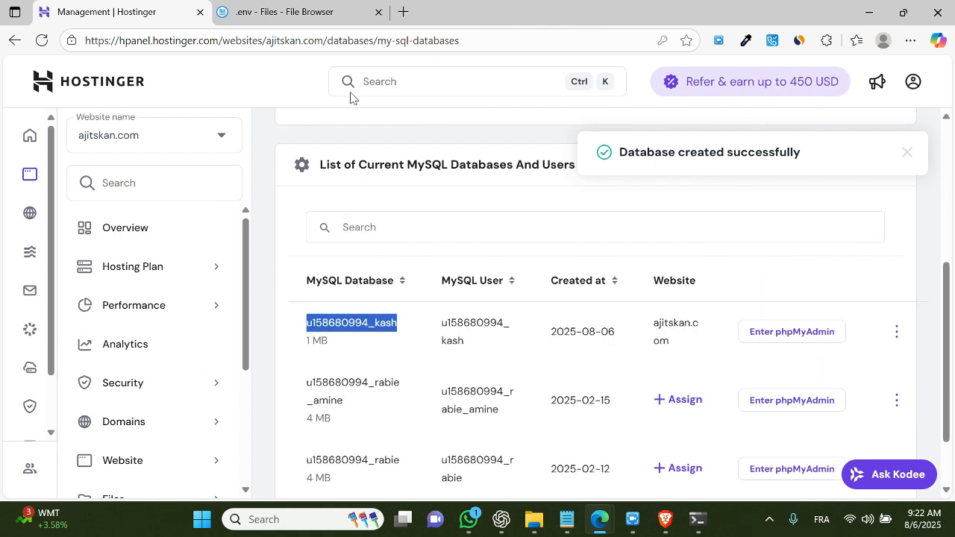
{"action": "left_click", "coordinate": [321, 11]}
Step: Paste the kash database name into DB_DATABASE and DB_USERNAME, enter the DB password, save and close
{"action": "left_click", "coordinate": [106, 216]}
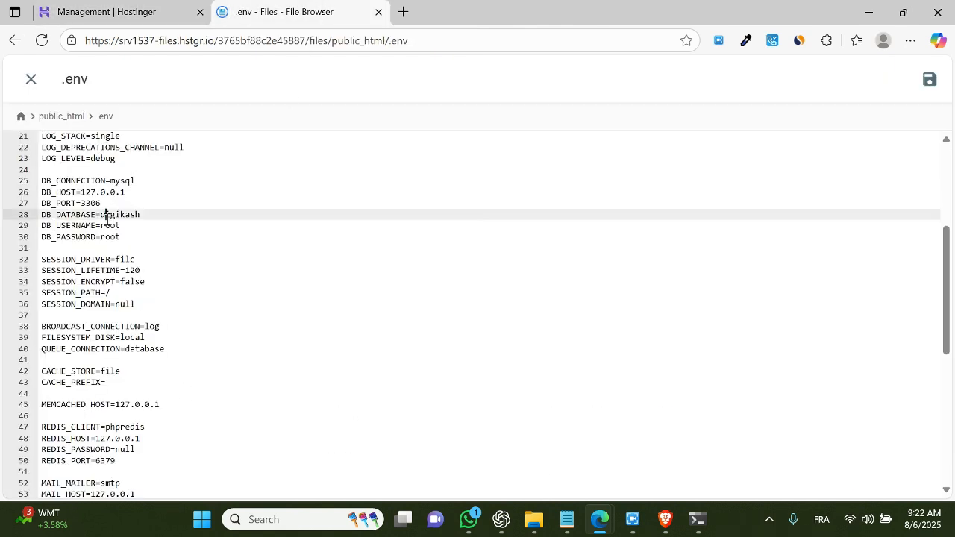
{"action": "key", "text": "ctrl+v"}
{"action": "double_click", "coordinate": [119, 225]}
{"action": "key", "text": "ctrl+v"}
{"action": "left_click", "coordinate": [122, 237]}
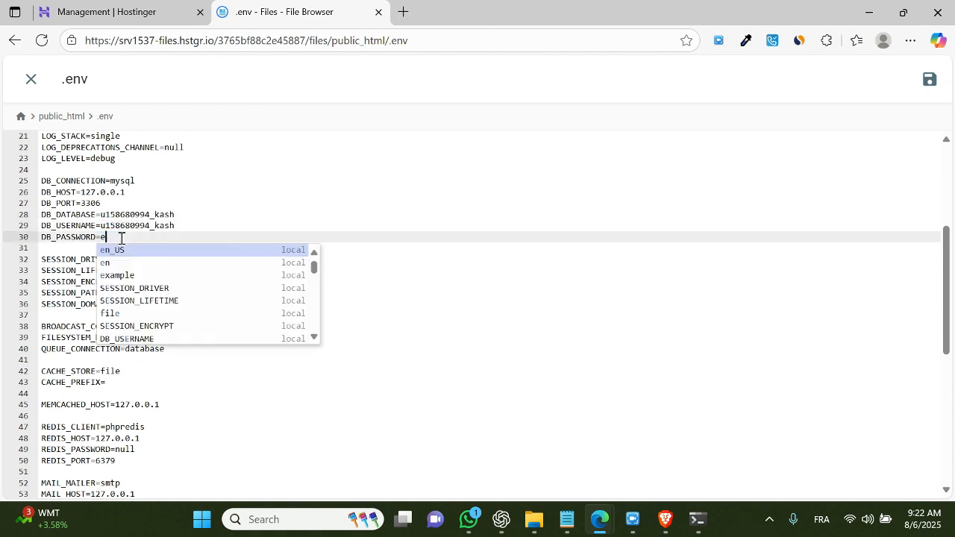
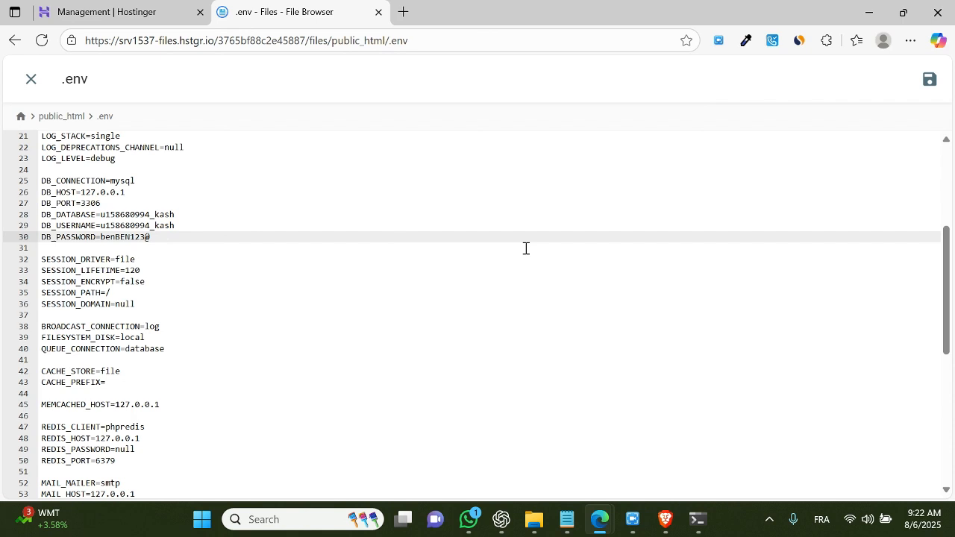
{"action": "key", "text": "ctrl+s"}
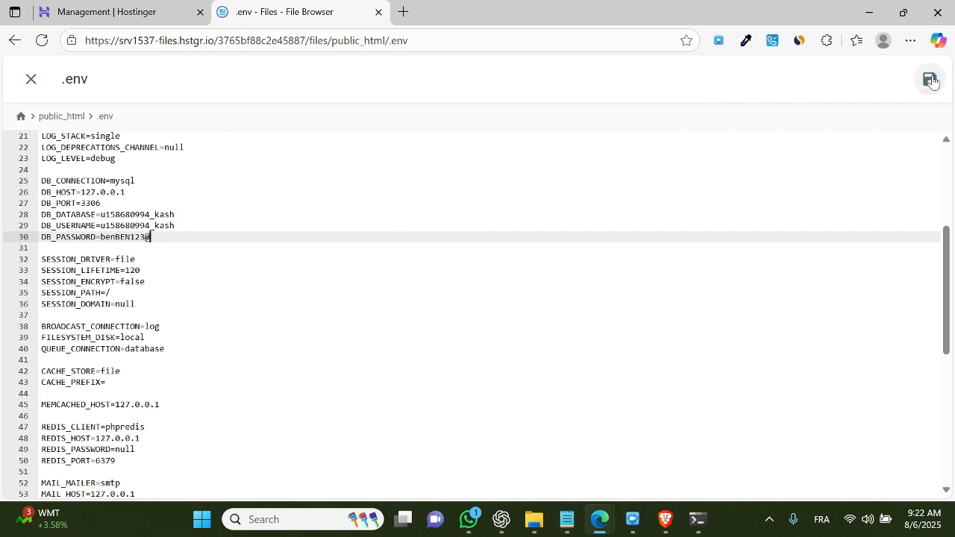
{"action": "left_click", "coordinate": [33, 80]}
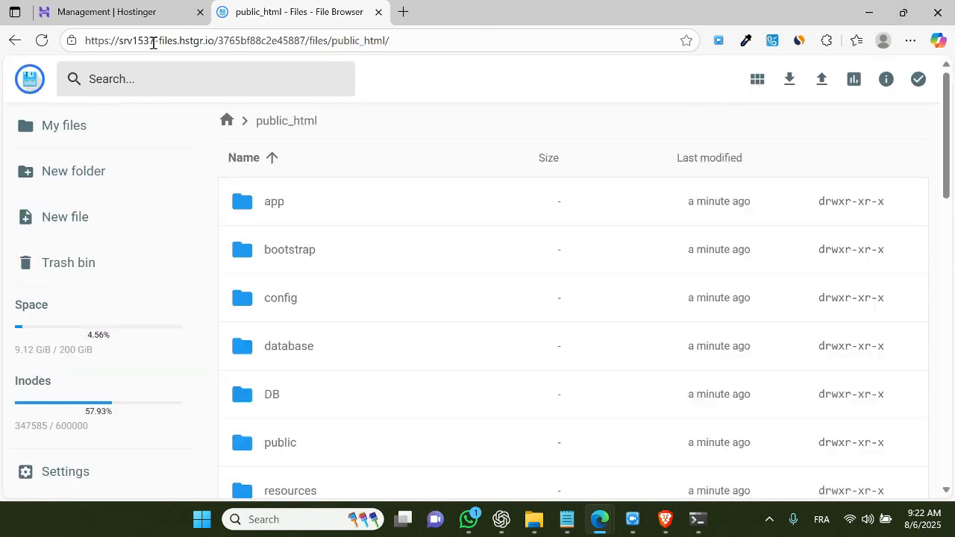
Step: Launch phpMyAdmin beside the kash database and go to its Import page
{"action": "left_click", "coordinate": [159, 6]}
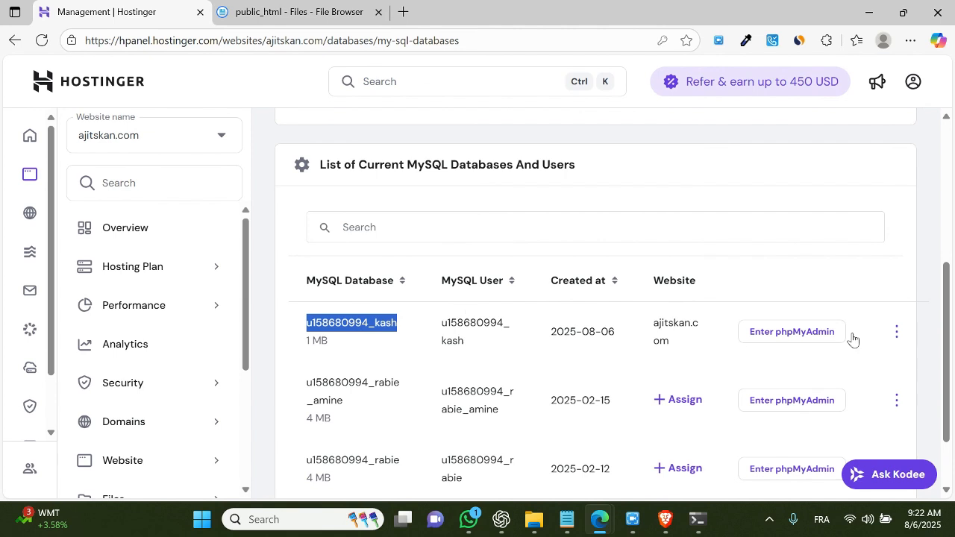
{"action": "left_click", "coordinate": [828, 333]}
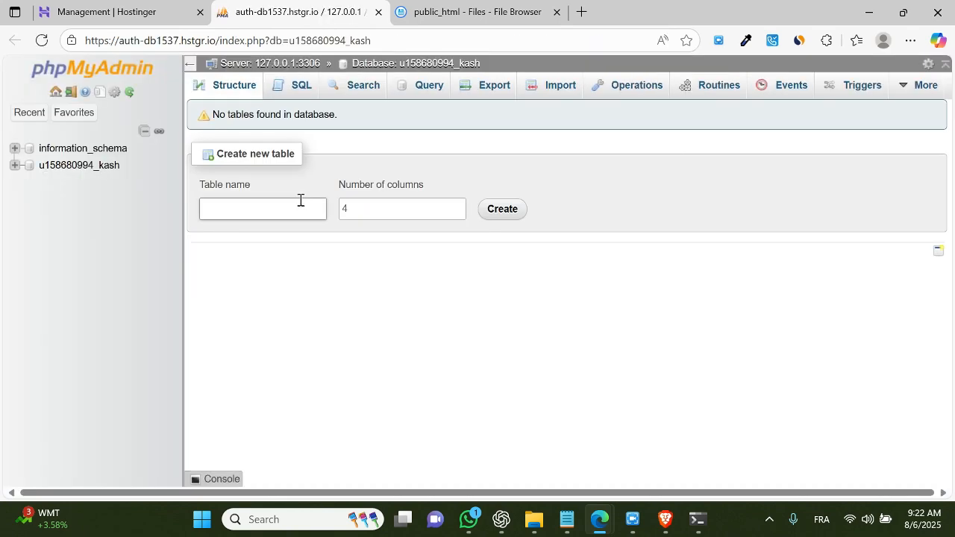
{"action": "left_click", "coordinate": [550, 88]}
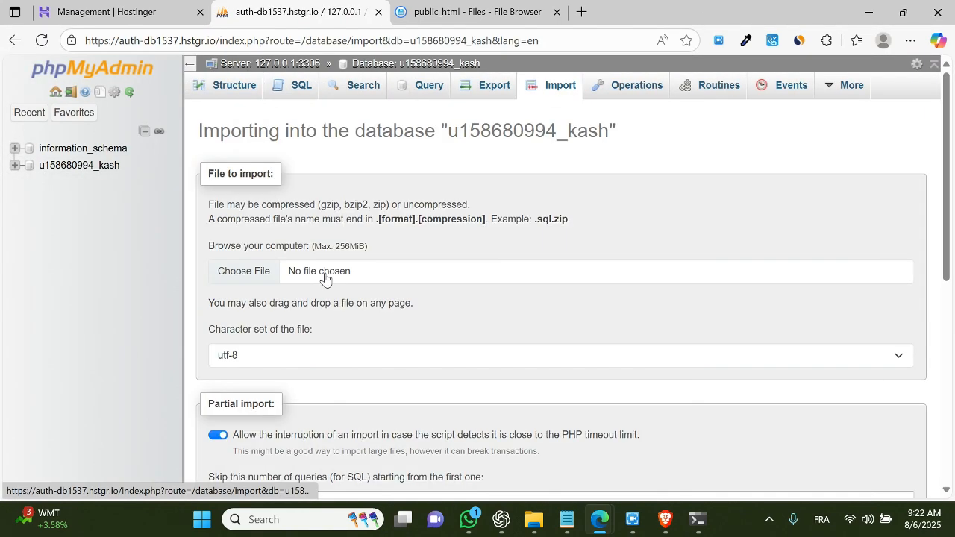
Step: Choose digikash.sql from the digikash core DB folder as the import file
{"action": "left_click", "coordinate": [244, 272]}
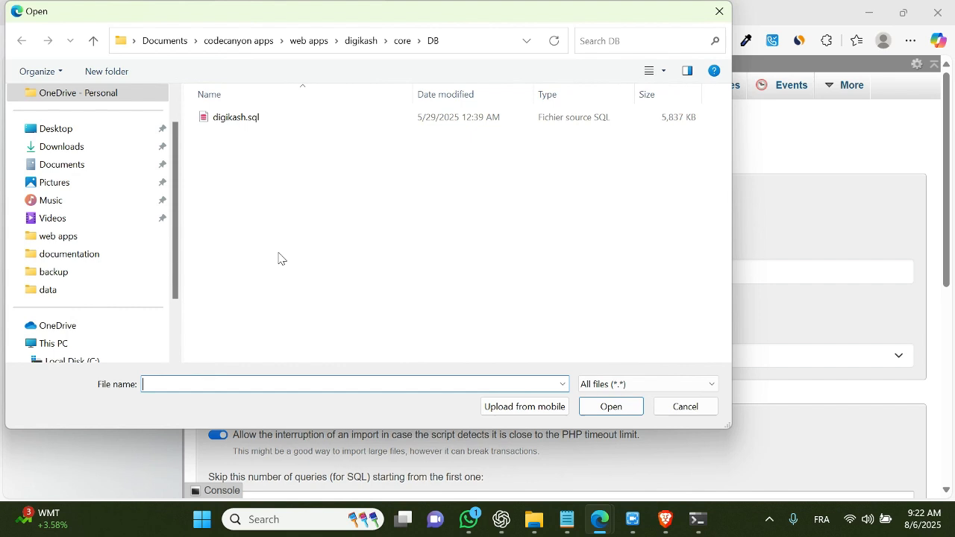
{"action": "left_click", "coordinate": [360, 41]}
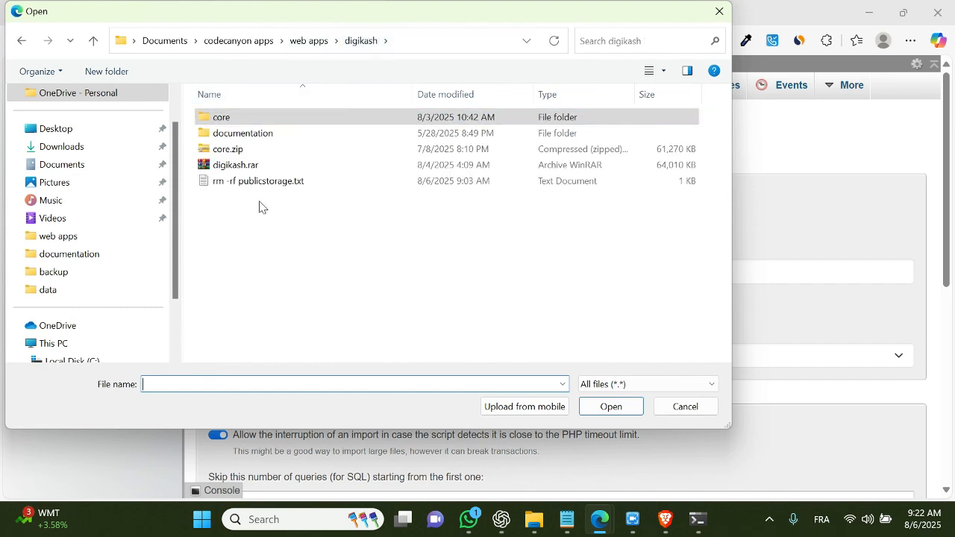
{"action": "double_click", "coordinate": [236, 121]}
{"action": "scroll", "coordinate": [335, 219], "scroll_direction": "down", "scroll_amount": 3}
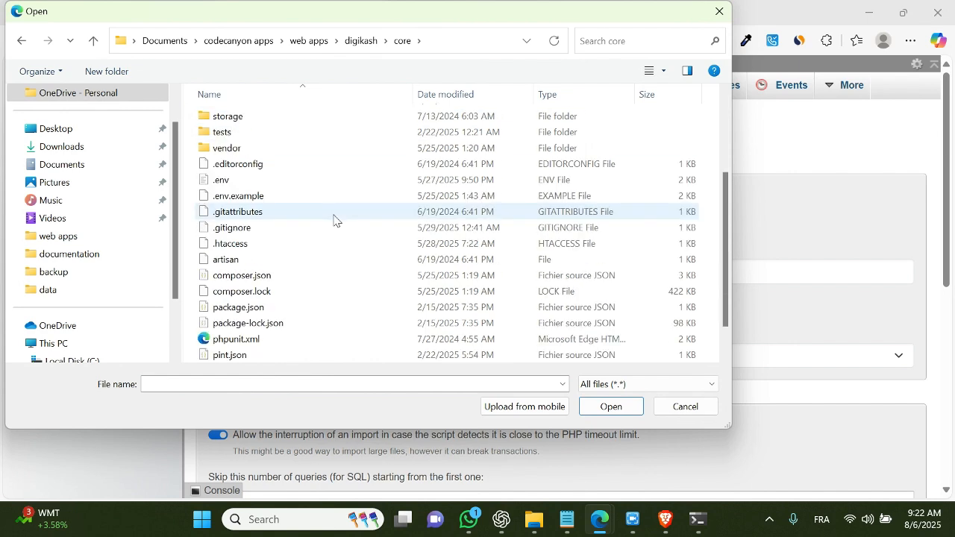
{"action": "scroll", "coordinate": [334, 220], "scroll_direction": "up", "scroll_amount": 3}
{"action": "double_click", "coordinate": [270, 181]}
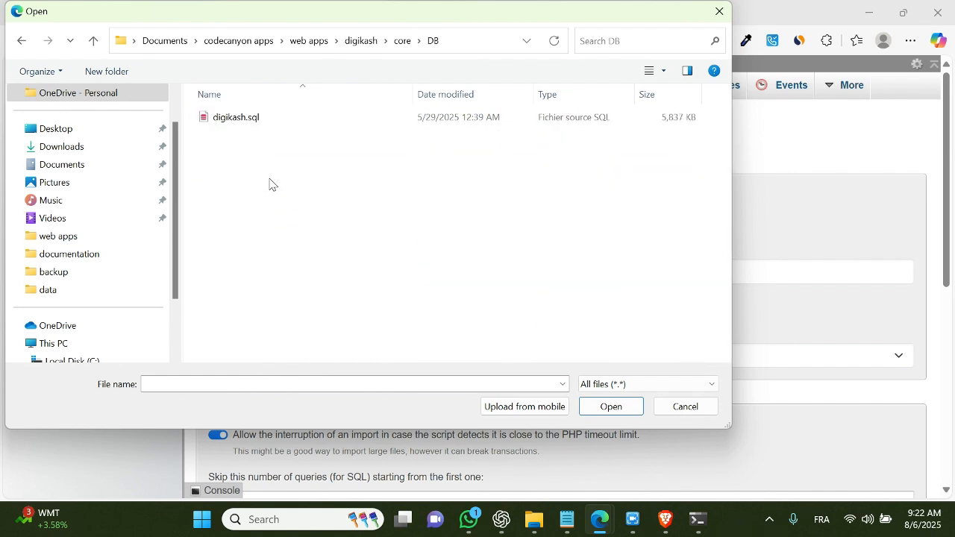
{"action": "left_click", "coordinate": [268, 119]}
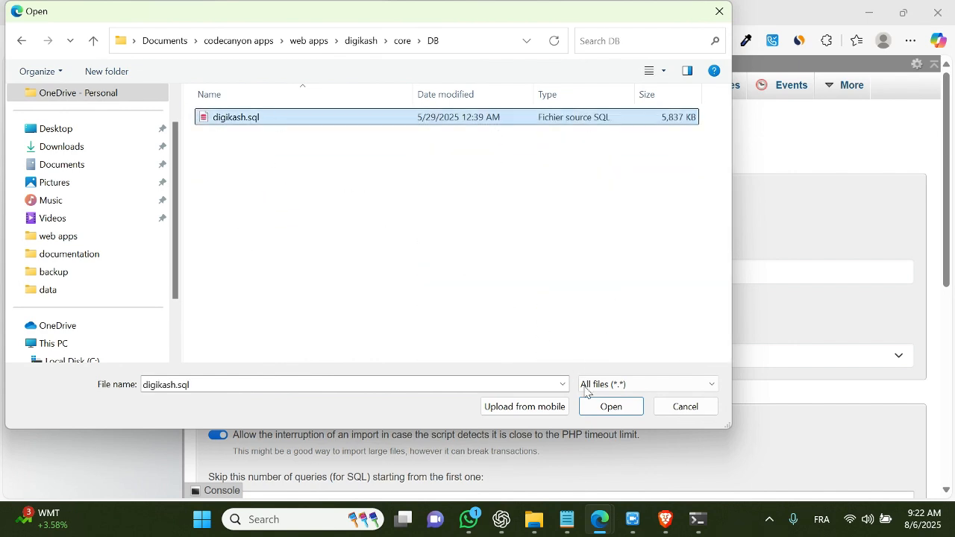
{"action": "left_click", "coordinate": [625, 406]}
Step: Import digikash.sql into u158680994_kash with foreign key checks off, executing 346 queries
{"action": "scroll", "coordinate": [368, 400], "scroll_direction": "down", "scroll_amount": 4}
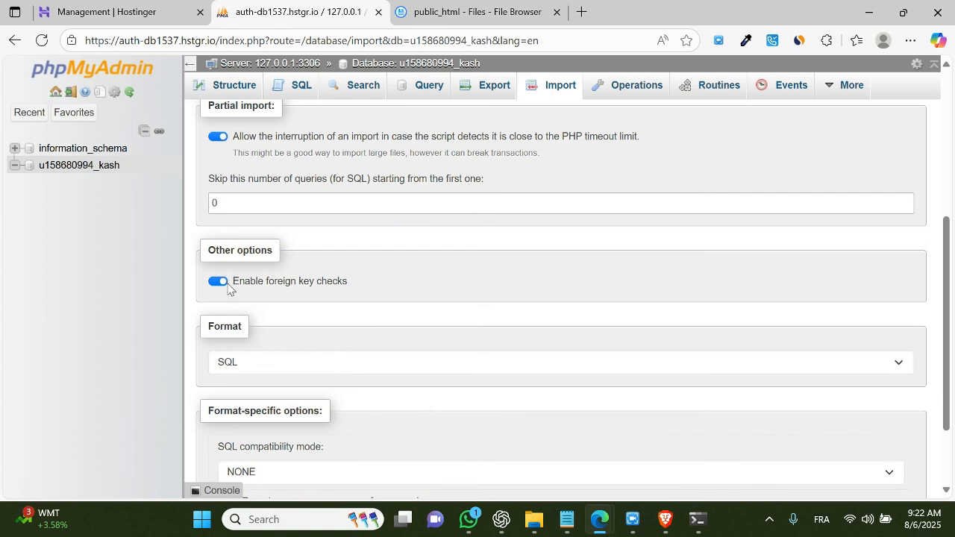
{"action": "scroll", "coordinate": [447, 388], "scroll_direction": "down", "scroll_amount": 2}
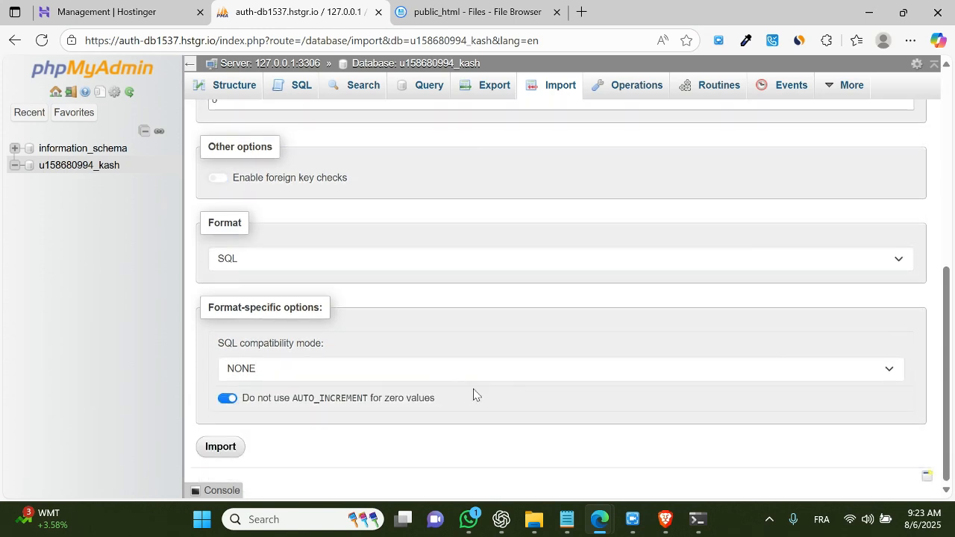
{"action": "left_click", "coordinate": [238, 446]}
{"action": "left_click", "coordinate": [633, 519]}
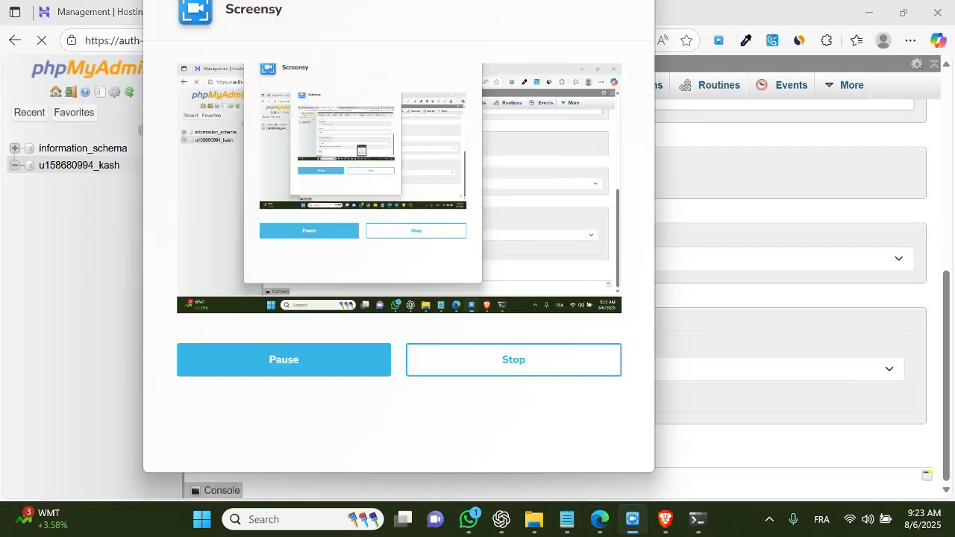
{"action": "left_click", "coordinate": [340, 360]}
{"action": "left_click", "coordinate": [755, 233]}
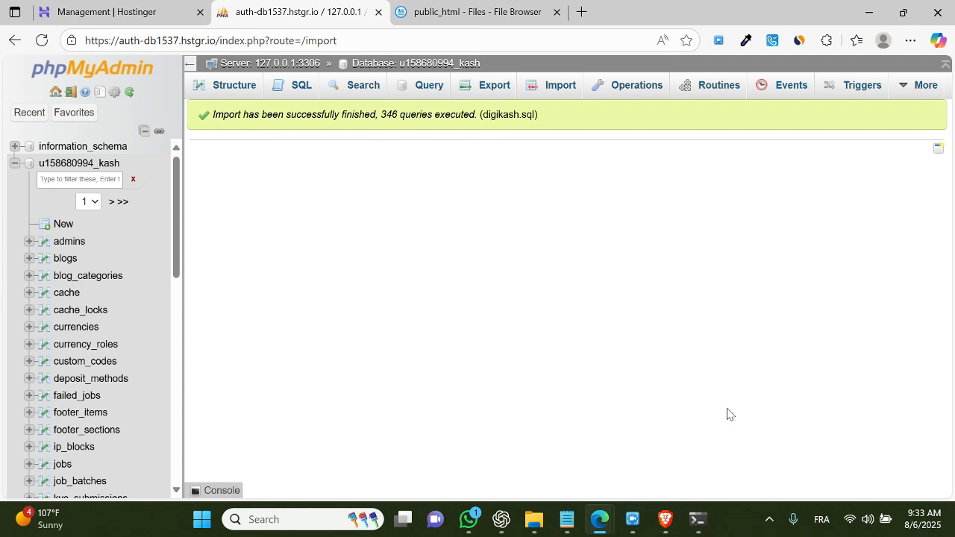
{"action": "left_click", "coordinate": [633, 520]}
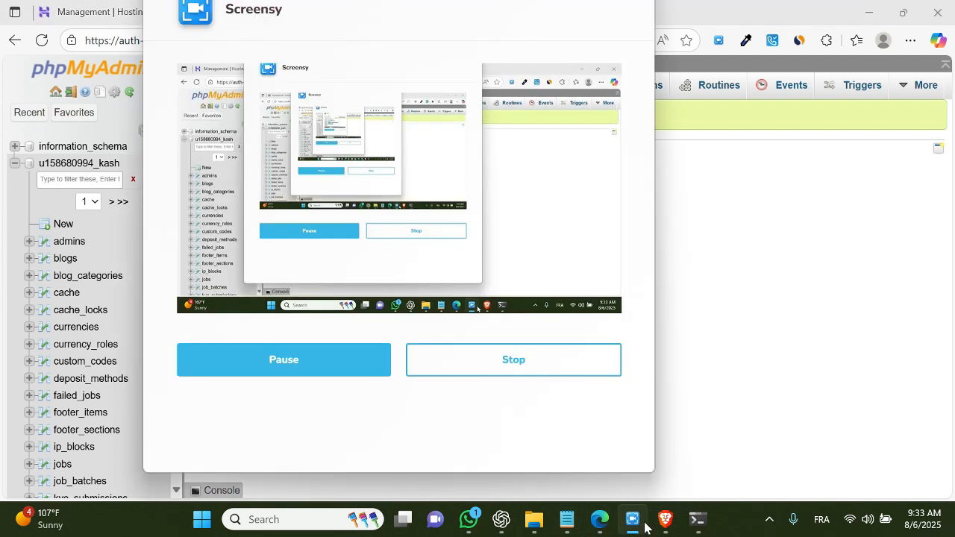
{"action": "left_click", "coordinate": [667, 342]}
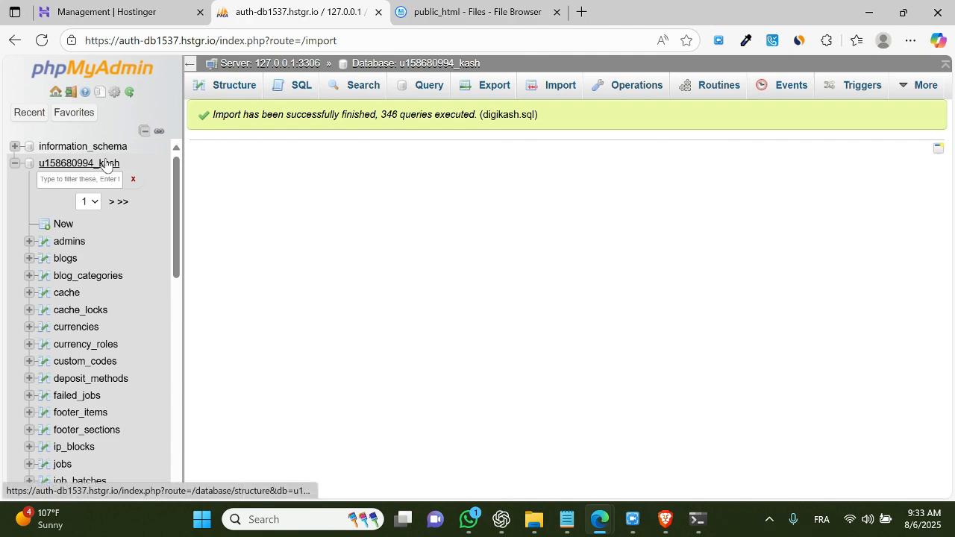
{"action": "left_click", "coordinate": [78, 163]}
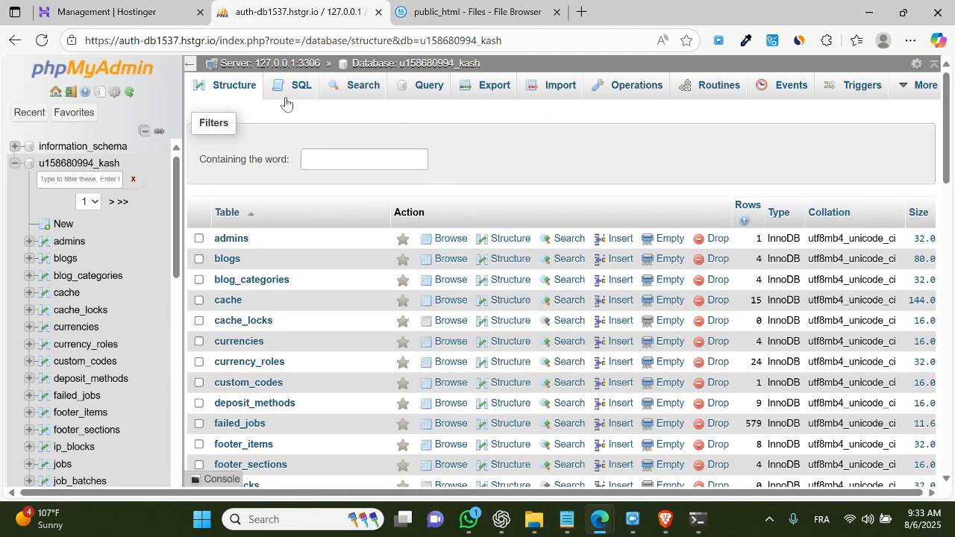
{"action": "left_click", "coordinate": [505, 7]}
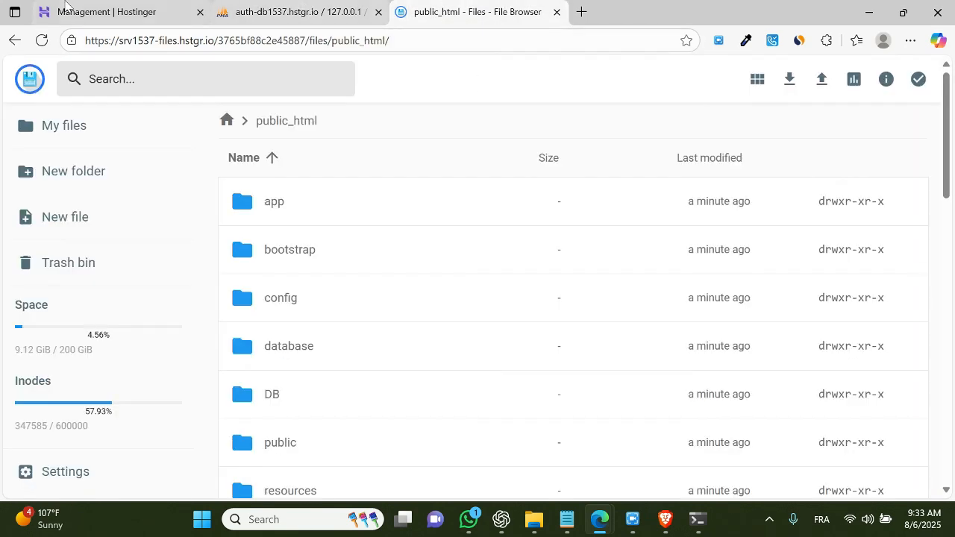
{"action": "left_click", "coordinate": [120, 12]}
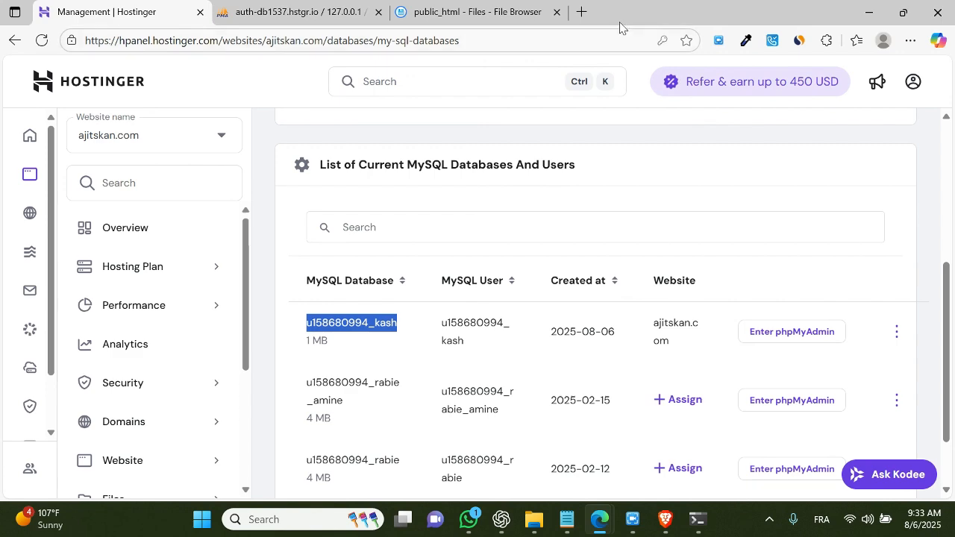
Step: Load ajitskan.com in a new tab and scroll through the entire DigiKash homepage
{"action": "left_click", "coordinate": [581, 12]}
{"action": "type", "text": "aji"}
{"action": "key", "text": "Return"}
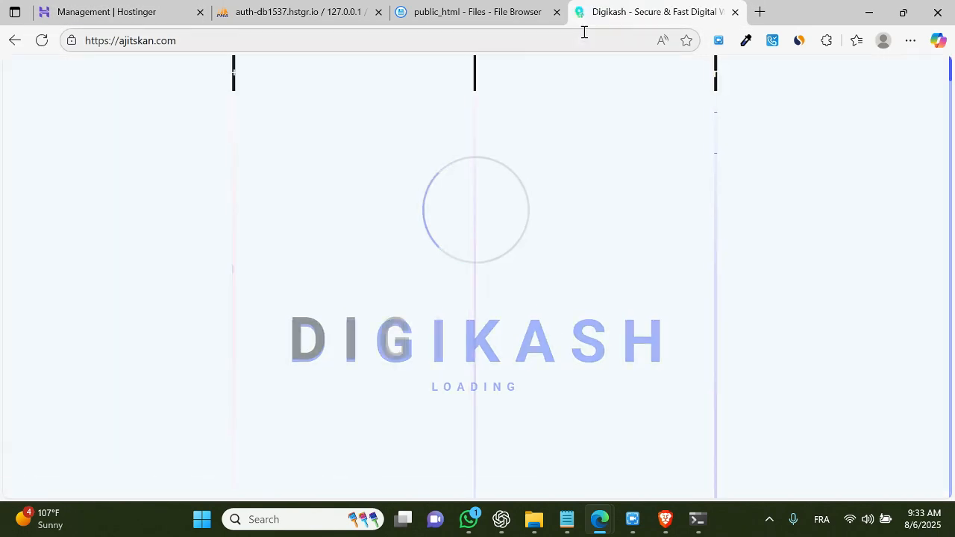
{"action": "scroll", "coordinate": [610, 249], "scroll_direction": "down", "scroll_amount": 5}
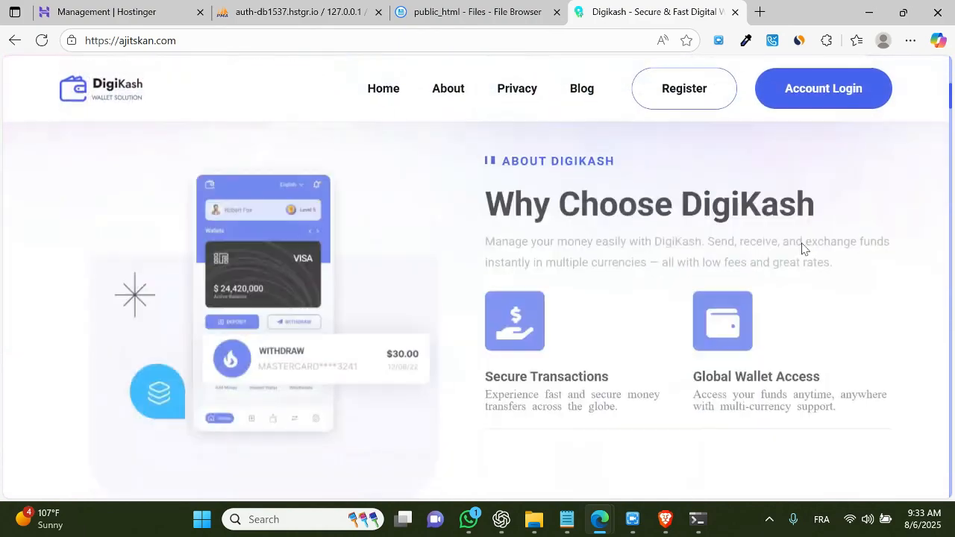
{"action": "scroll", "coordinate": [802, 248], "scroll_direction": "down", "scroll_amount": 2}
{"action": "scroll", "coordinate": [802, 249], "scroll_direction": "down", "scroll_amount": 5}
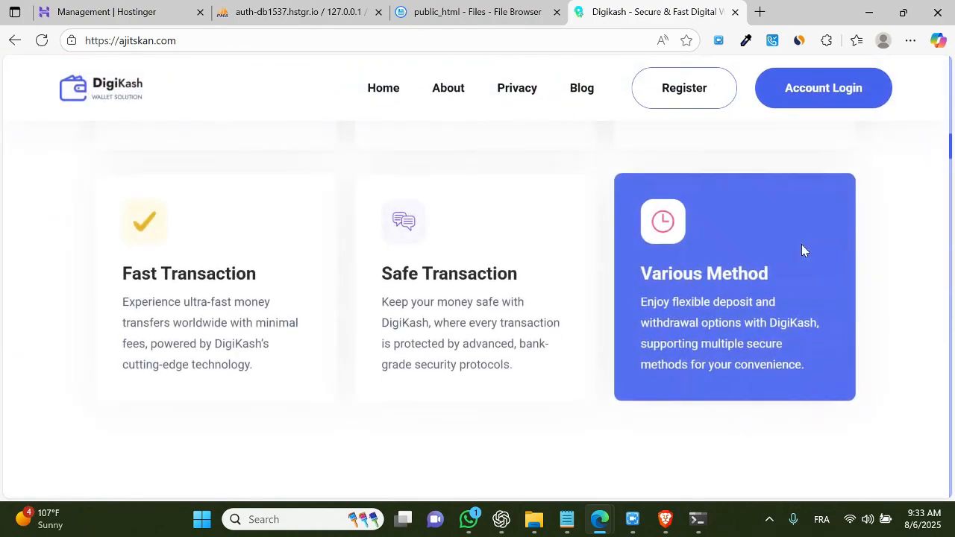
{"action": "scroll", "coordinate": [802, 250], "scroll_direction": "down", "scroll_amount": 10}
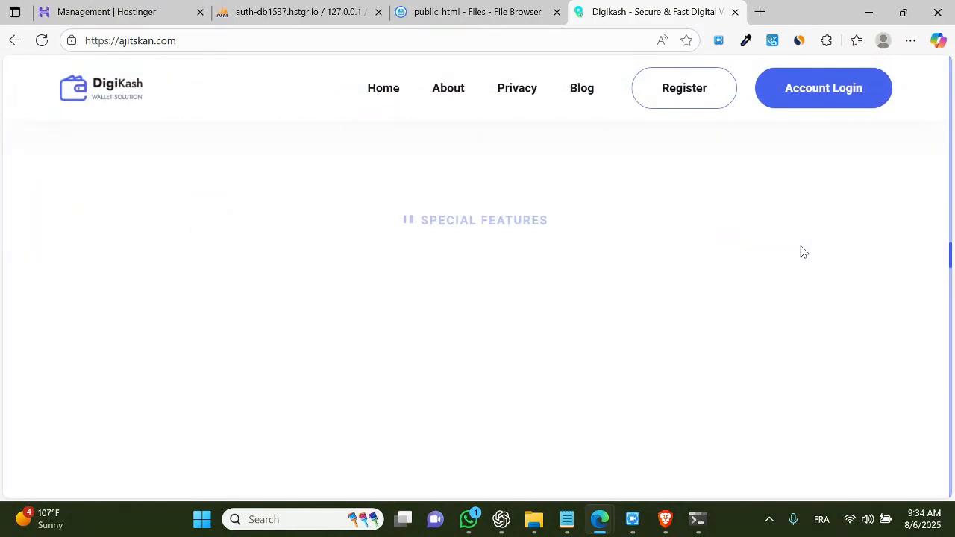
{"action": "scroll", "coordinate": [802, 252], "scroll_direction": "down", "scroll_amount": 15}
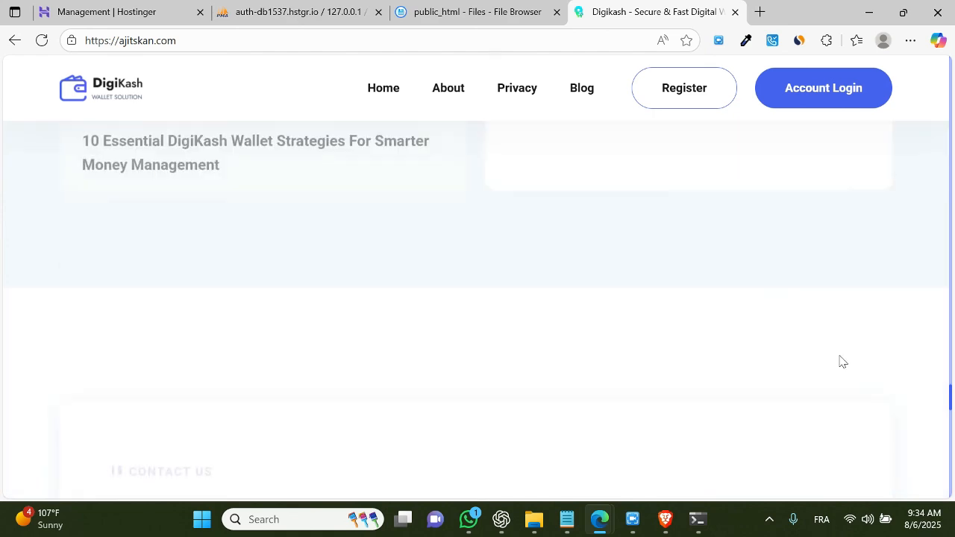
{"action": "scroll", "coordinate": [843, 366], "scroll_direction": "down", "scroll_amount": 12}
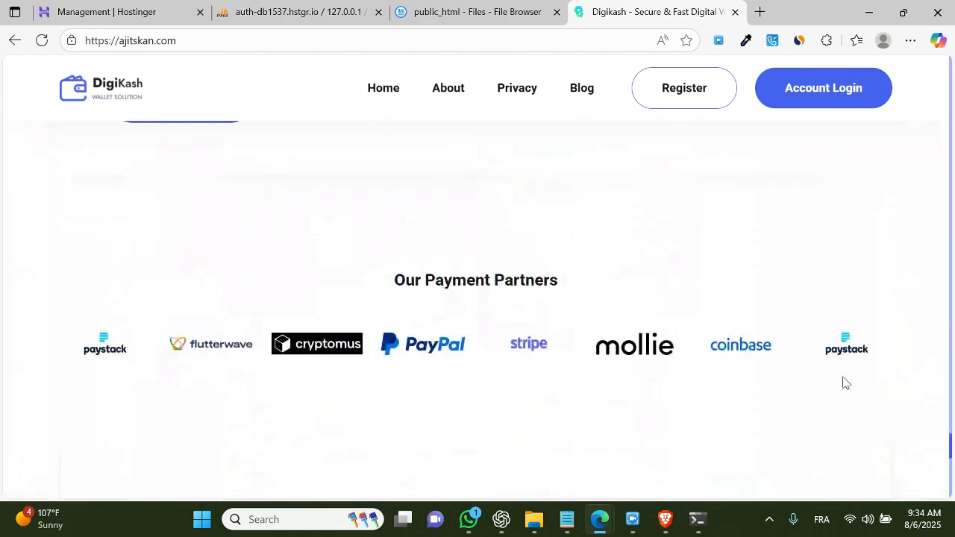
{"action": "scroll", "coordinate": [843, 377], "scroll_direction": "up", "scroll_amount": 15}
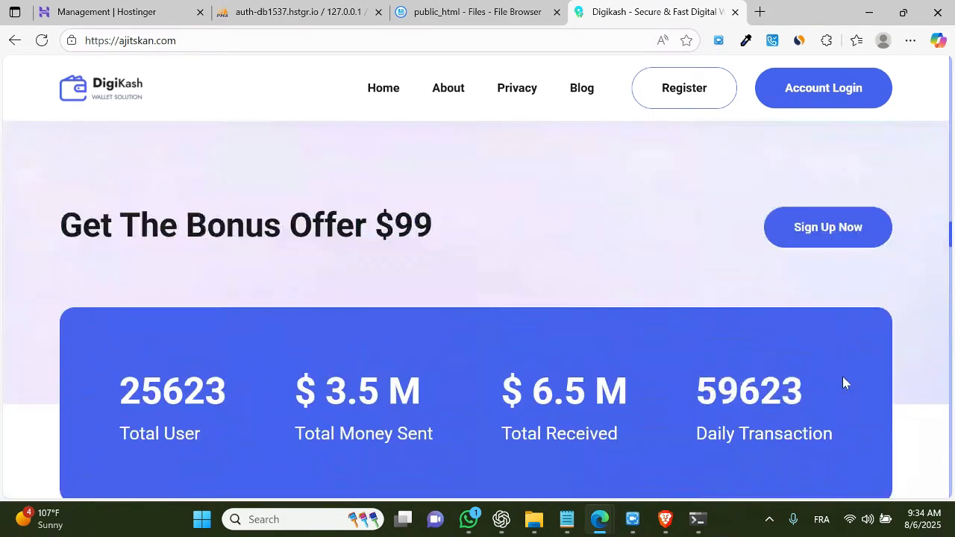
{"action": "scroll", "coordinate": [844, 378], "scroll_direction": "up", "scroll_amount": 10}
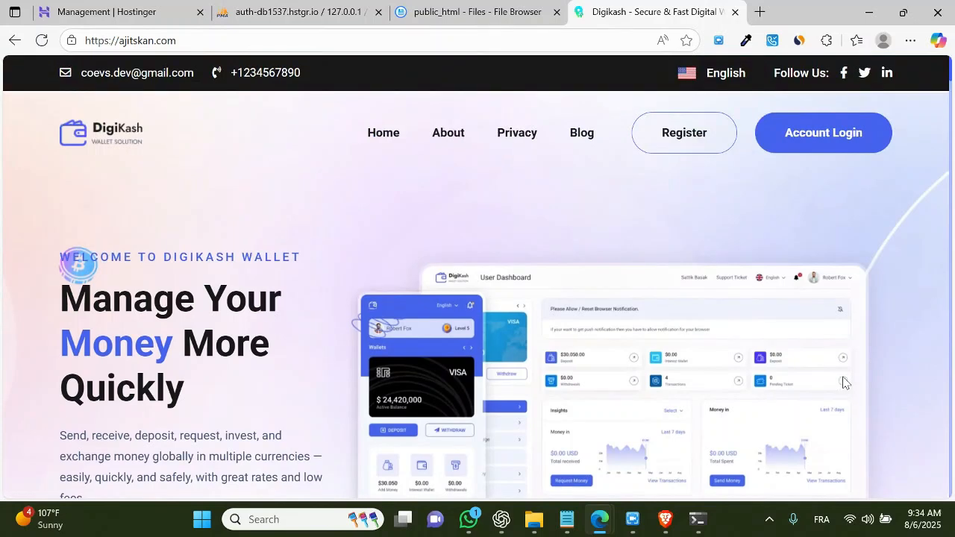
{"action": "left_click", "coordinate": [480, 13]}
Step: Open ajitskan.com/admin/login, try signing in with the autofilled credentials, then re-enter the password
{"action": "left_click", "coordinate": [650, 12]}
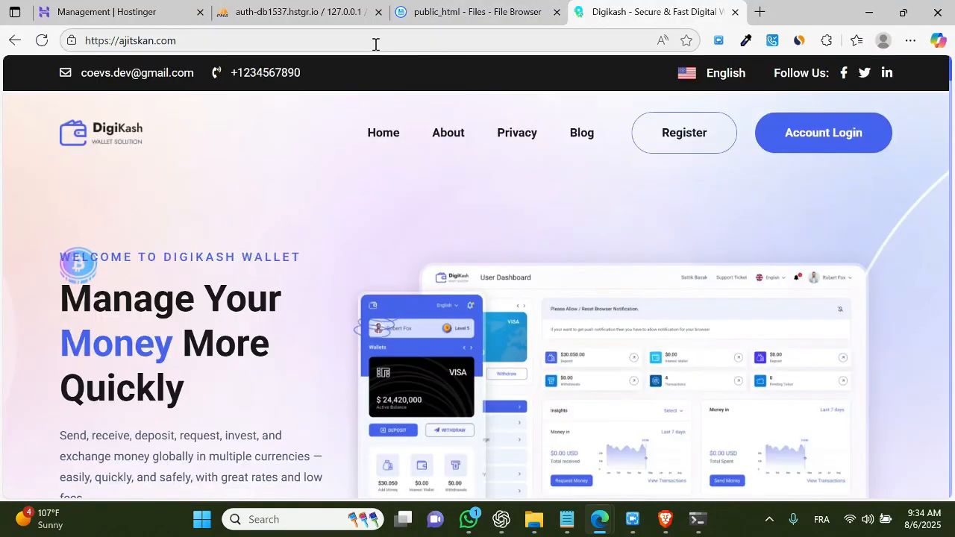
{"action": "double_click", "coordinate": [376, 42]}
{"action": "type", "text": "/ad"}
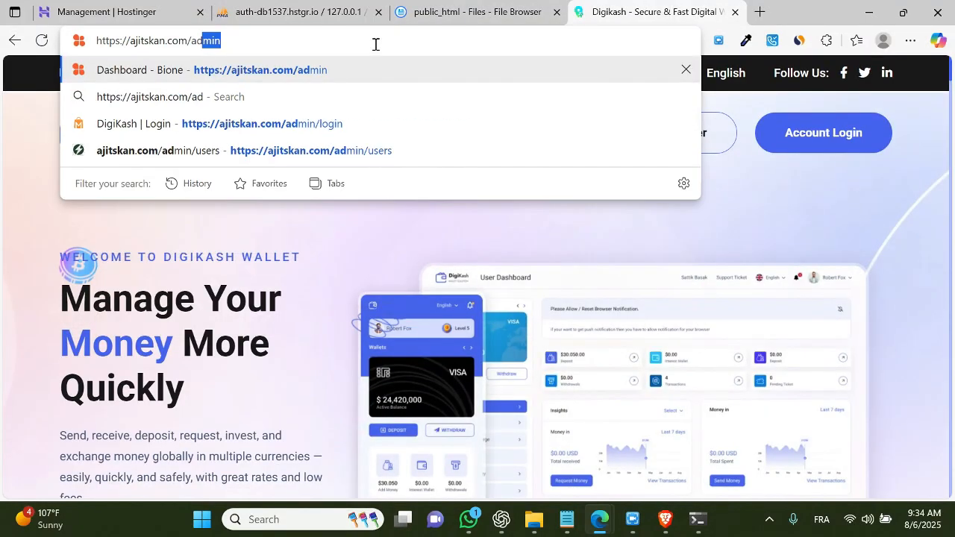
{"action": "key", "text": "Return"}
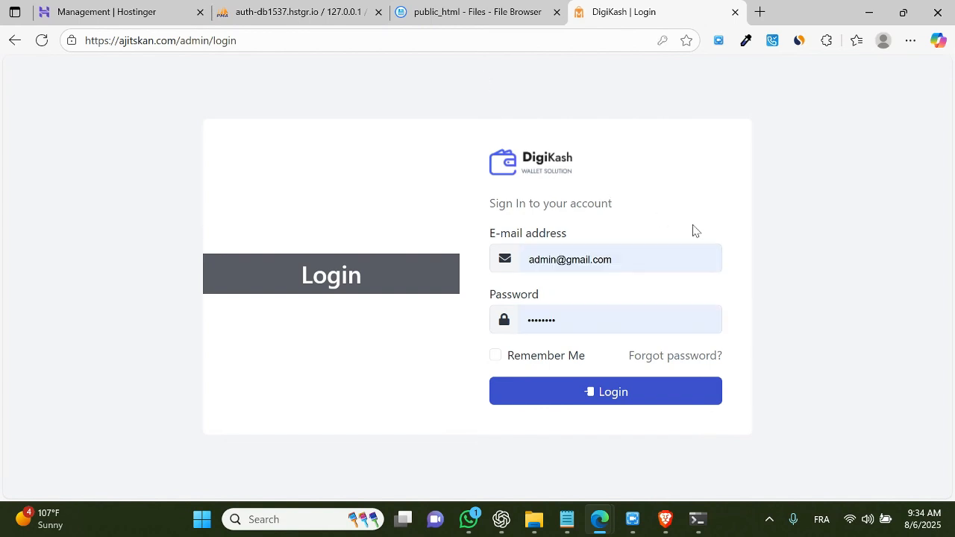
{"action": "left_click", "coordinate": [597, 400]}
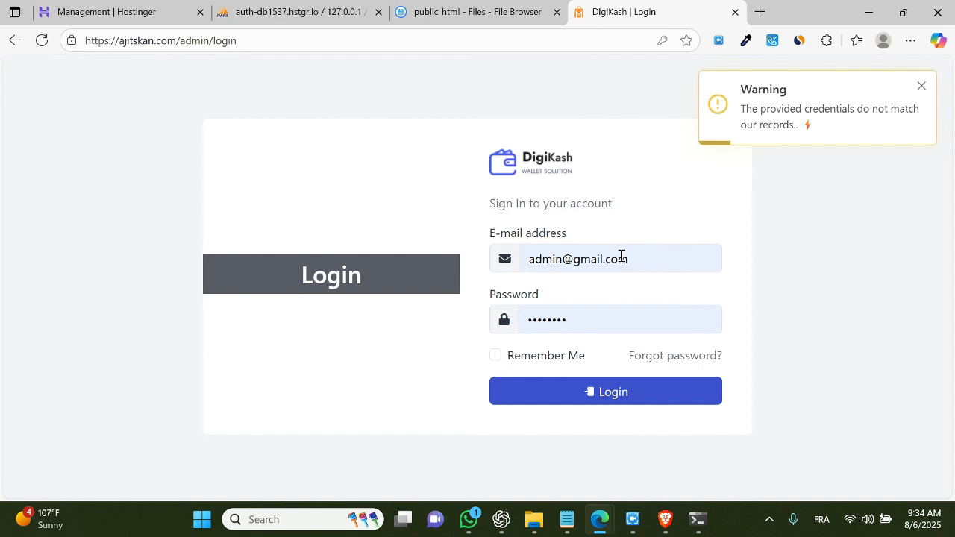
{"action": "left_click", "coordinate": [588, 327]}
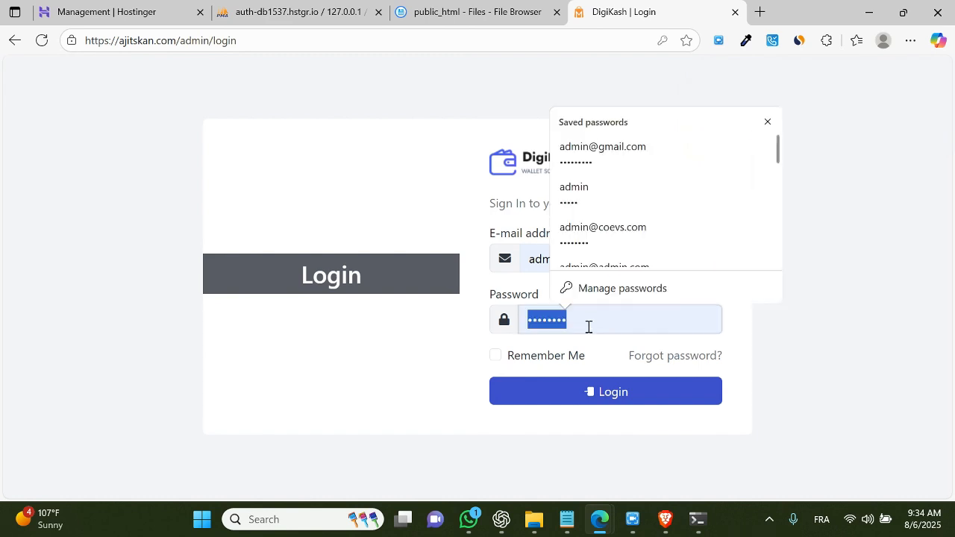
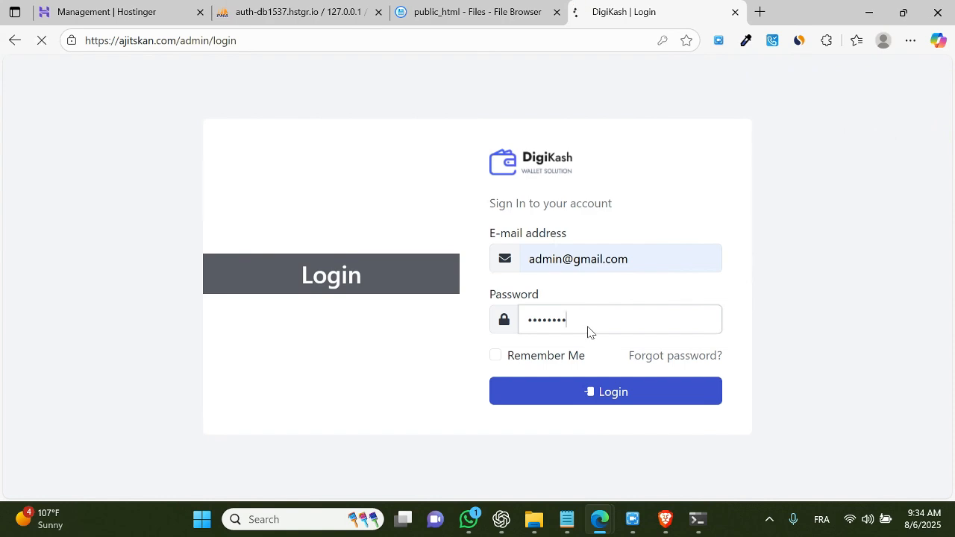
Step: Search CodeCanyon for digikash and open the DigiKash item page to its demo details
{"action": "left_click", "coordinate": [762, 10]}
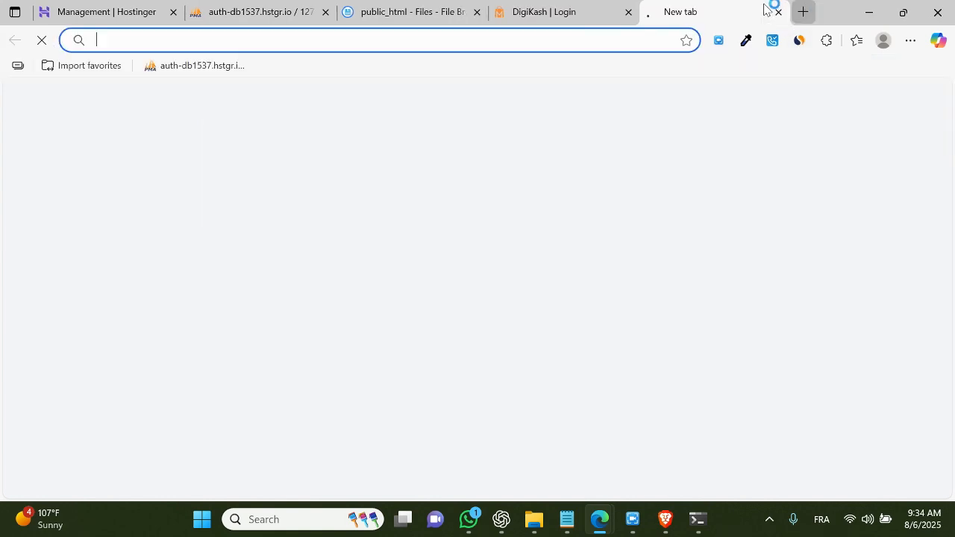
{"action": "type", "text": "co"}
{"action": "key", "text": "Return"}
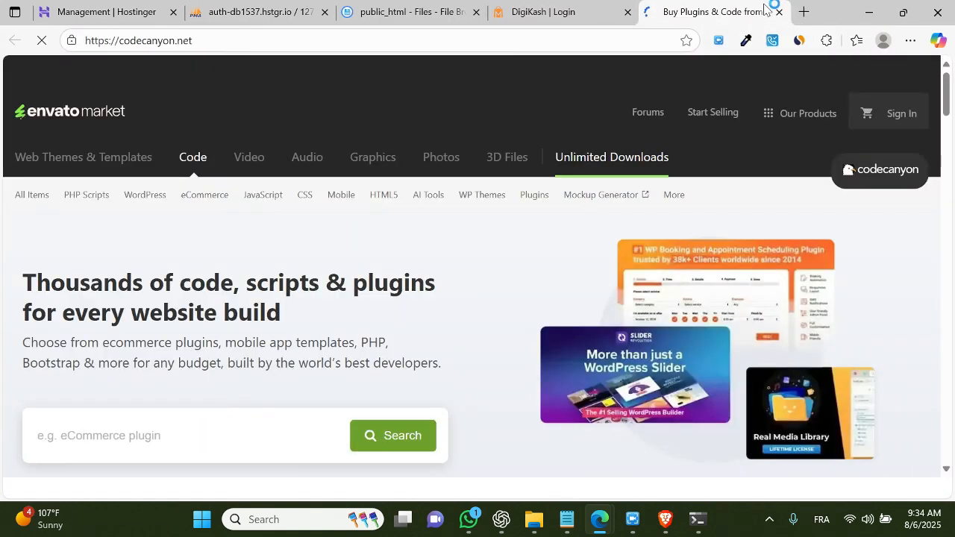
{"action": "left_click", "coordinate": [177, 436]}
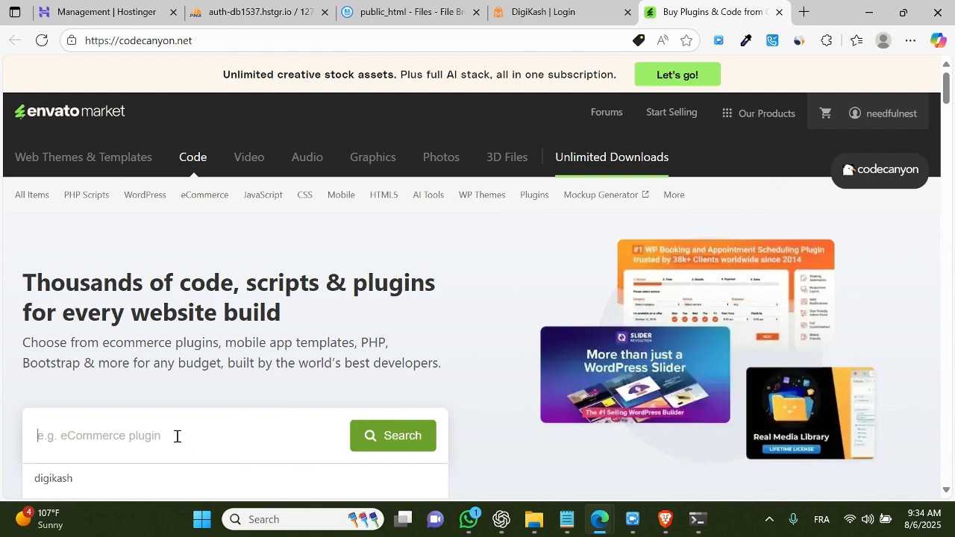
{"action": "left_click", "coordinate": [82, 478]}
{"action": "scroll", "coordinate": [382, 338], "scroll_direction": "down", "scroll_amount": 2}
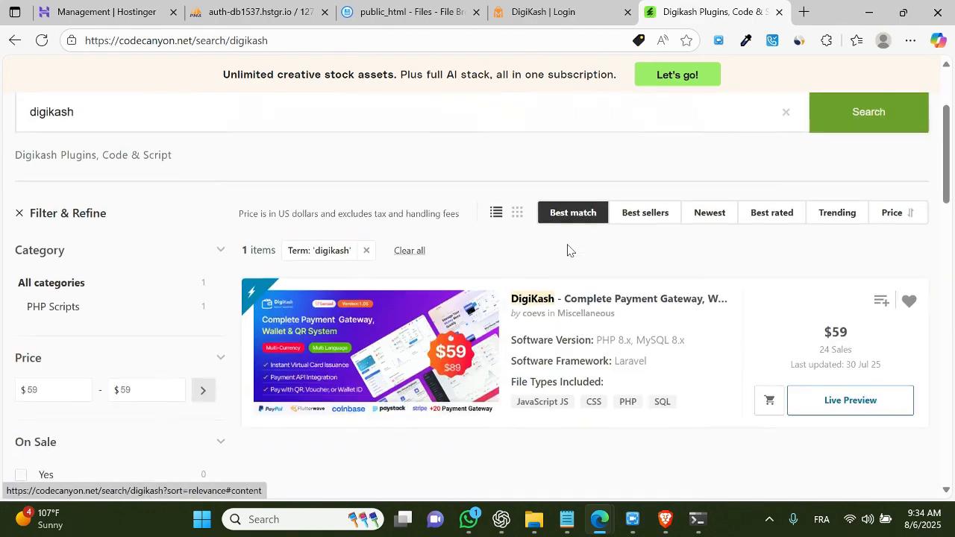
{"action": "left_click", "coordinate": [382, 338]}
{"action": "scroll", "coordinate": [447, 283], "scroll_direction": "down", "scroll_amount": 8}
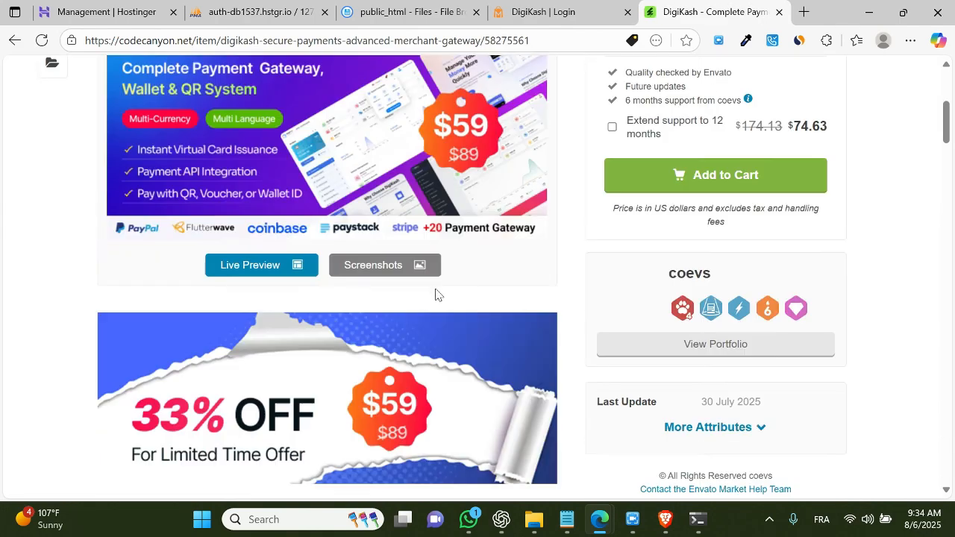
{"action": "scroll", "coordinate": [482, 315], "scroll_direction": "up", "scroll_amount": 1}
{"action": "scroll", "coordinate": [621, 338], "scroll_direction": "down", "scroll_amount": 15}
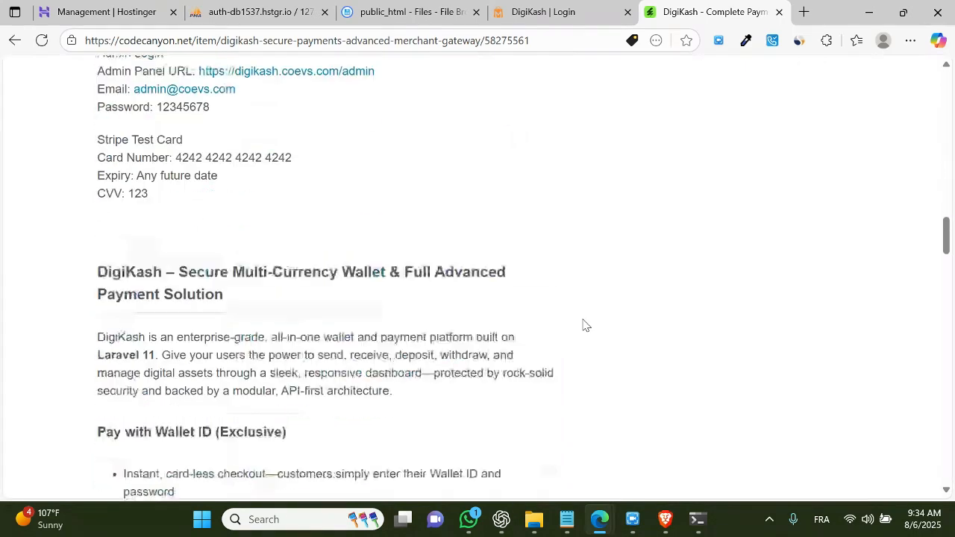
{"action": "scroll", "coordinate": [271, 258], "scroll_direction": "down", "scroll_amount": 2}
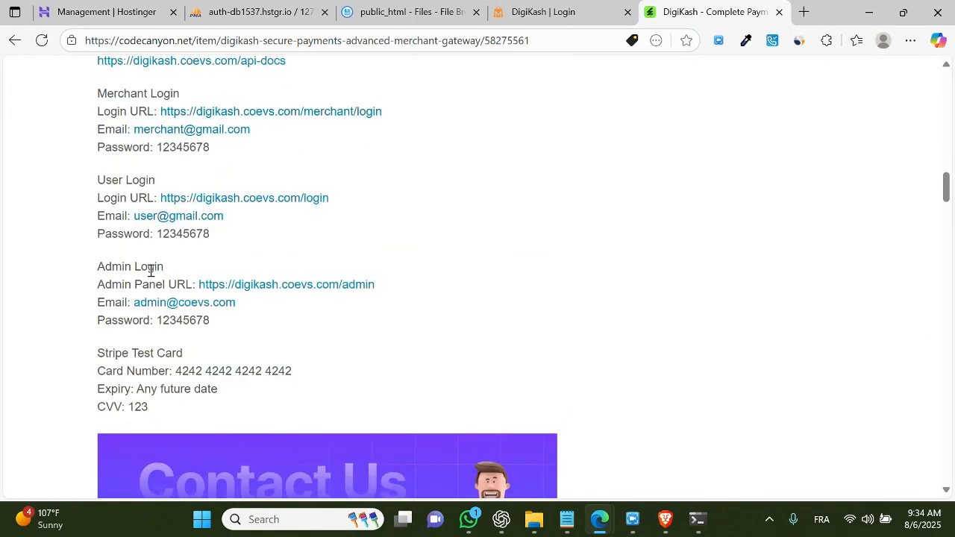
Step: Copy the demo admin e-mail into the ajitskan.com admin login e-mail field
{"action": "left_click_drag", "start_coordinate": [237, 303], "coordinate": [132, 303]}
{"action": "key", "text": "ctrl+c"}
{"action": "left_click", "coordinate": [531, 13]}
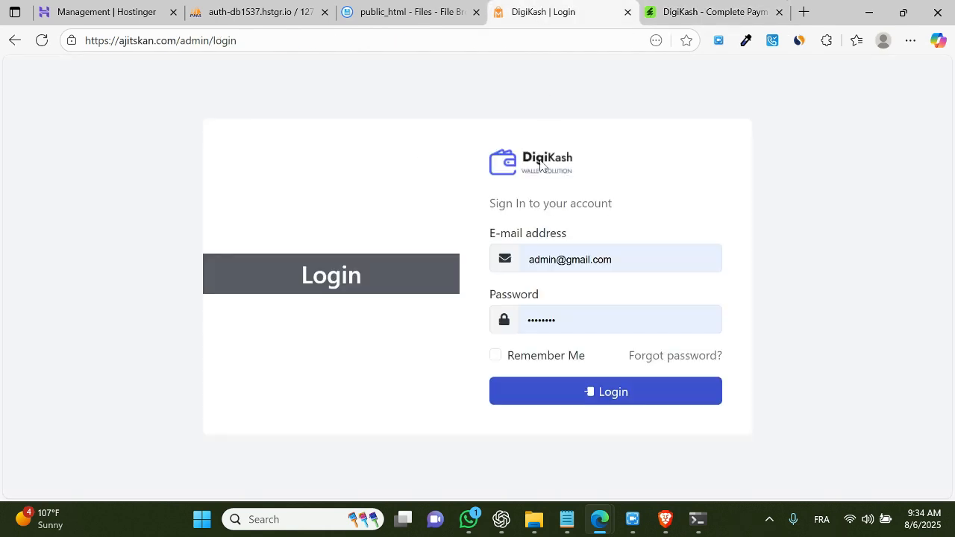
{"action": "left_click", "coordinate": [597, 269]}
{"action": "key", "text": "ctrl+a"}
{"action": "key", "text": "ctrl+v"}
Step: Copy the demo admin password into the password field and log in
{"action": "left_click", "coordinate": [709, 12]}
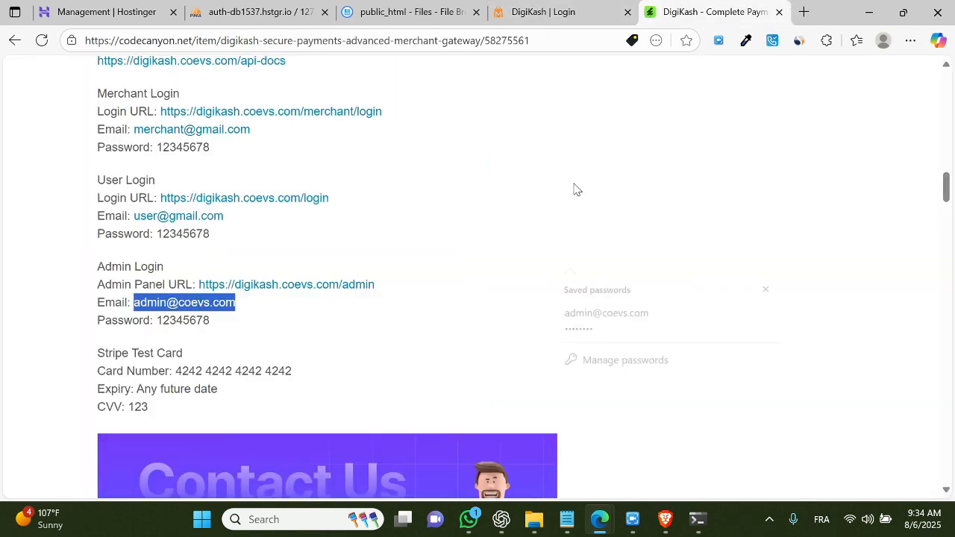
{"action": "double_click", "coordinate": [182, 320]}
{"action": "left_click", "coordinate": [538, 12]}
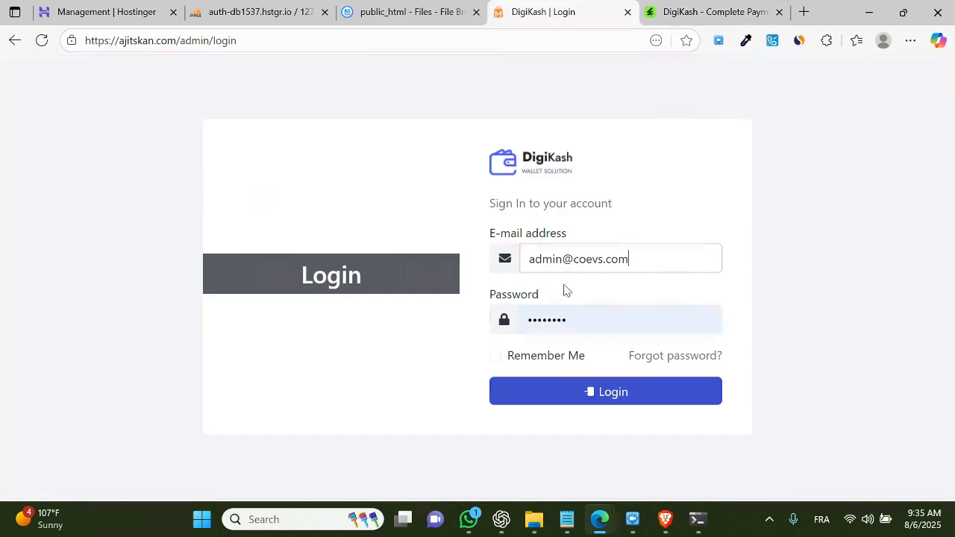
{"action": "left_click", "coordinate": [576, 317]}
{"action": "key", "text": "ctrl+a"}
{"action": "key", "text": "ctrl+v"}
{"action": "left_click", "coordinate": [612, 390]}
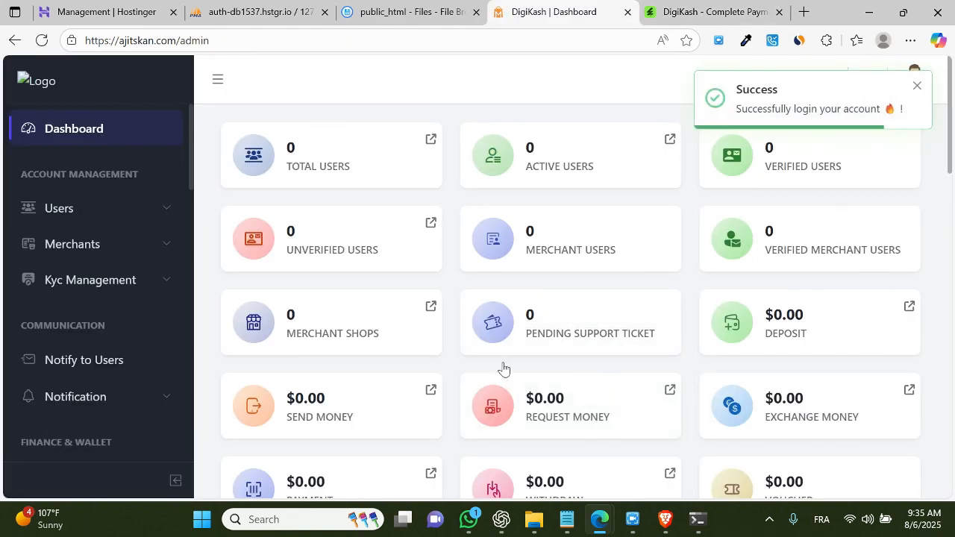
Step: Review the admin dashboard, then view All Users, Suspended Users and Notify Users pages
{"action": "scroll", "coordinate": [499, 341], "scroll_direction": "down", "scroll_amount": 5}
{"action": "scroll", "coordinate": [499, 341], "scroll_direction": "up", "scroll_amount": 5}
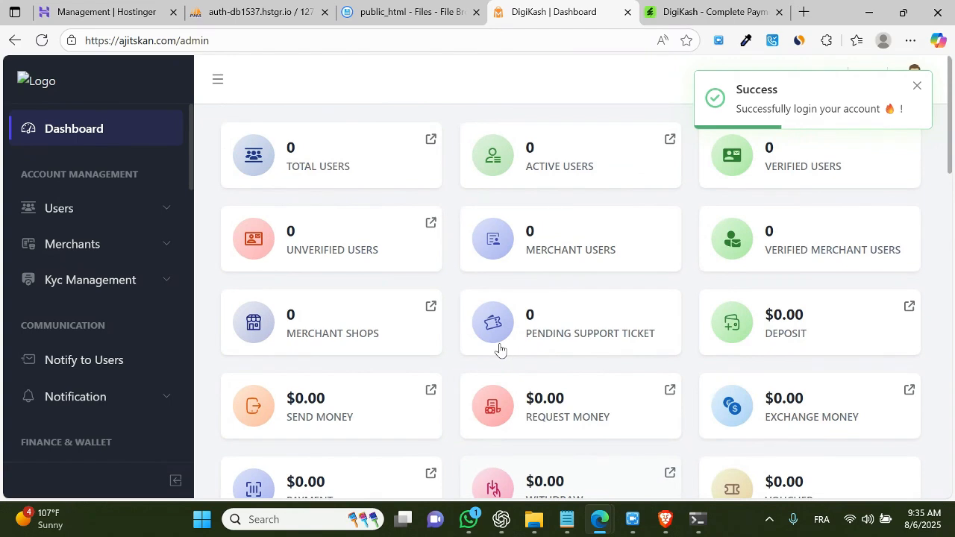
{"action": "scroll", "coordinate": [500, 349], "scroll_direction": "down", "scroll_amount": 10}
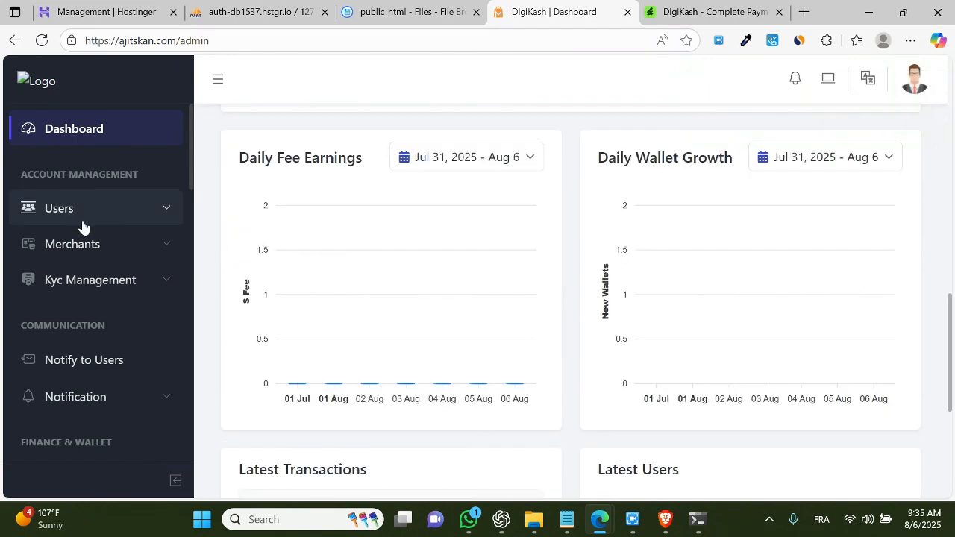
{"action": "left_click", "coordinate": [81, 221]}
{"action": "left_click", "coordinate": [92, 245]}
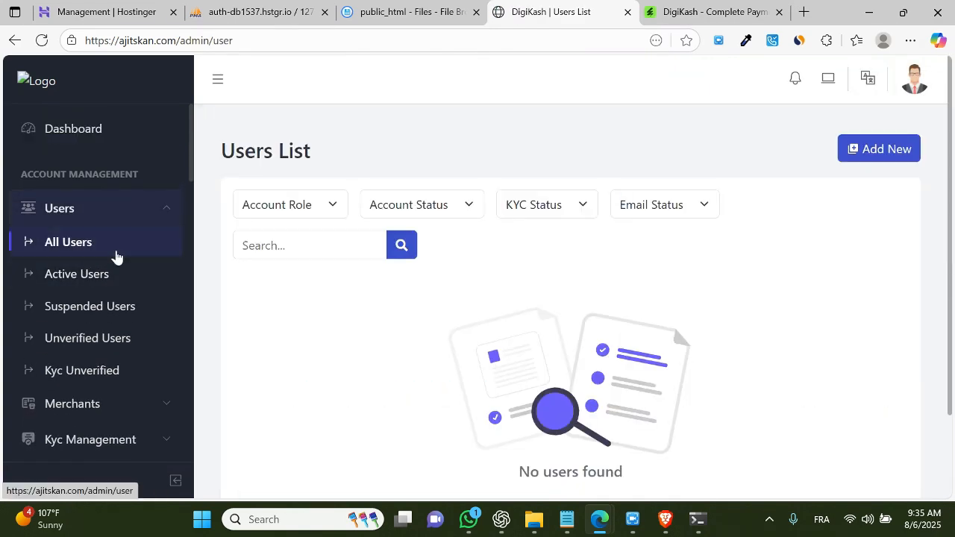
{"action": "left_click", "coordinate": [114, 306]}
{"action": "scroll", "coordinate": [131, 321], "scroll_direction": "down", "scroll_amount": 3}
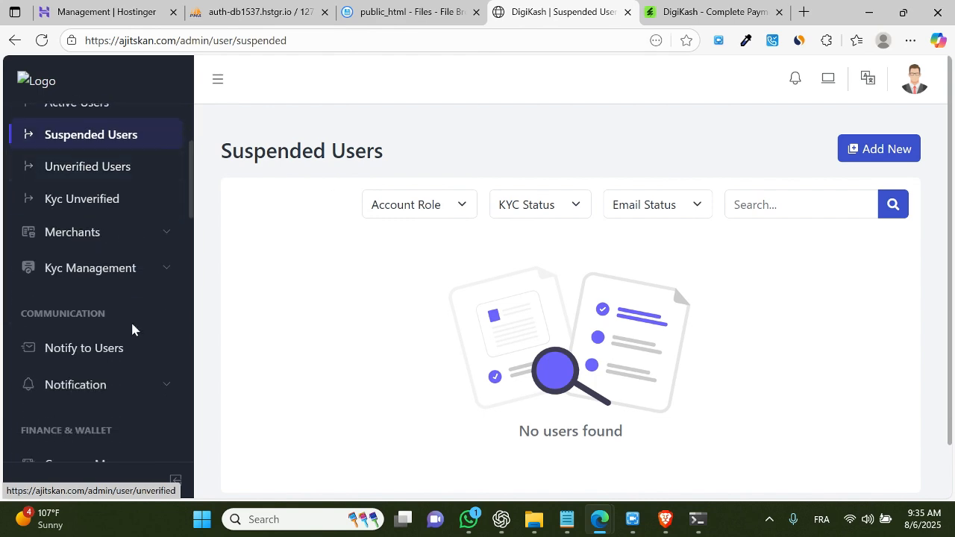
{"action": "left_click", "coordinate": [134, 277]}
{"action": "scroll", "coordinate": [136, 269], "scroll_direction": "down", "scroll_amount": 2}
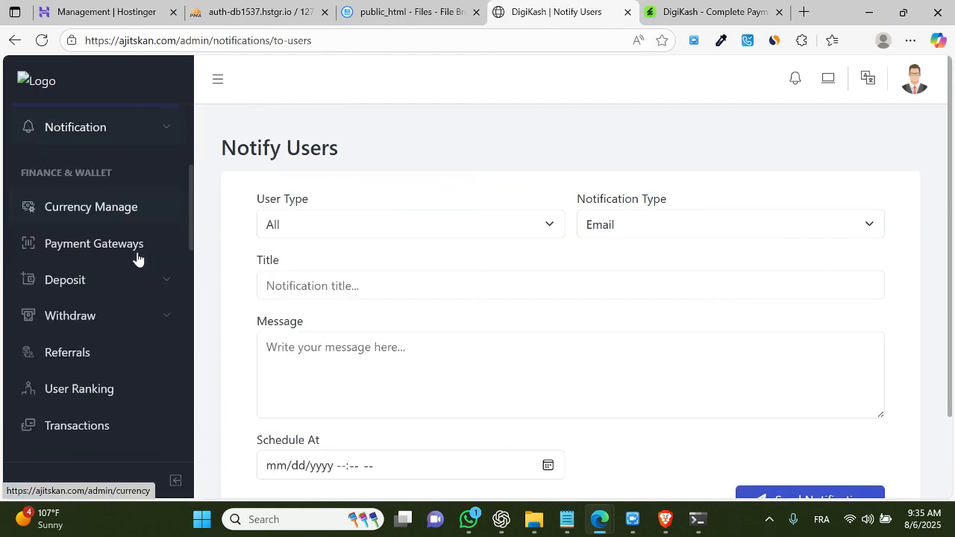
Step: Open the Payment Gateways list under Deposit and scroll through the gateways
{"action": "left_click", "coordinate": [129, 280]}
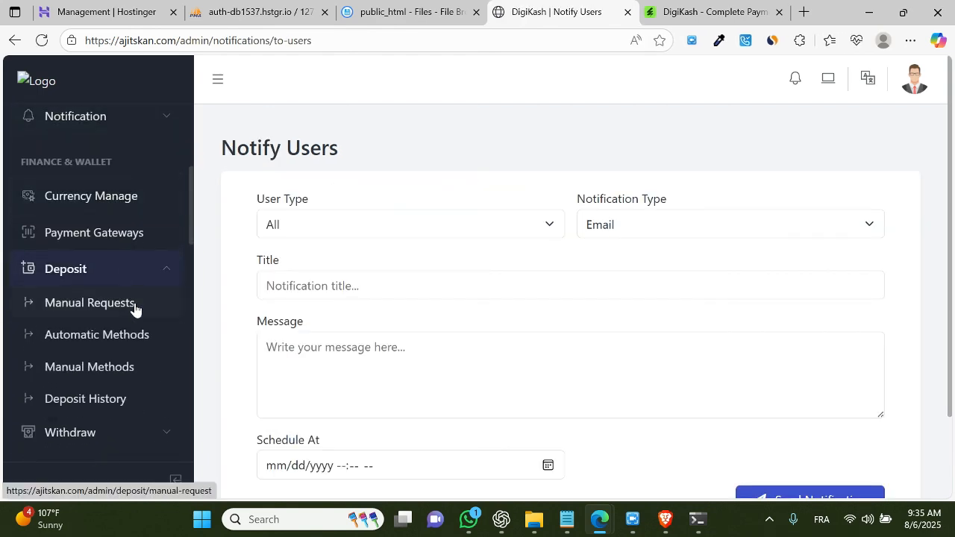
{"action": "left_click", "coordinate": [138, 231]}
{"action": "scroll", "coordinate": [146, 258], "scroll_direction": "down", "scroll_amount": 5}
{"action": "scroll", "coordinate": [146, 261], "scroll_direction": "down", "scroll_amount": 10}
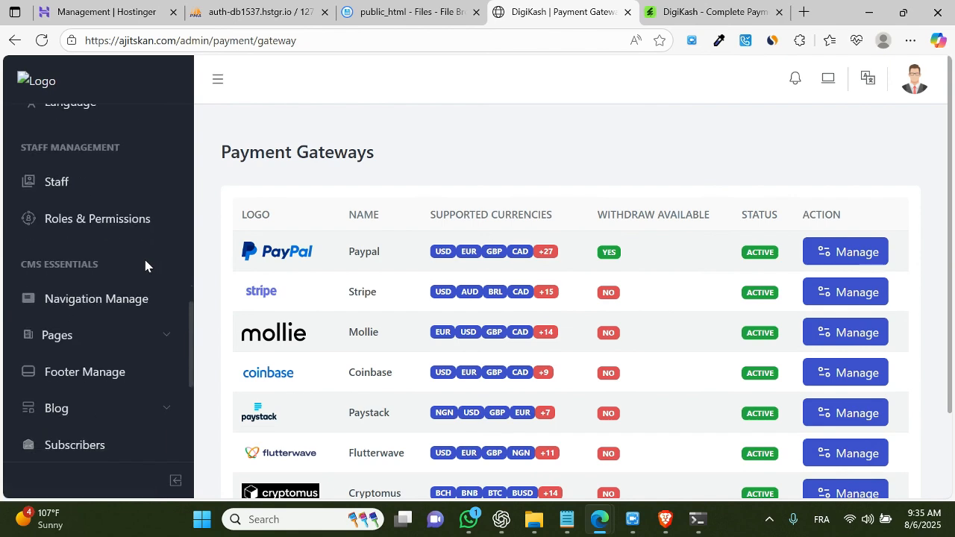
{"action": "scroll", "coordinate": [623, 385], "scroll_direction": "up", "scroll_amount": 2}
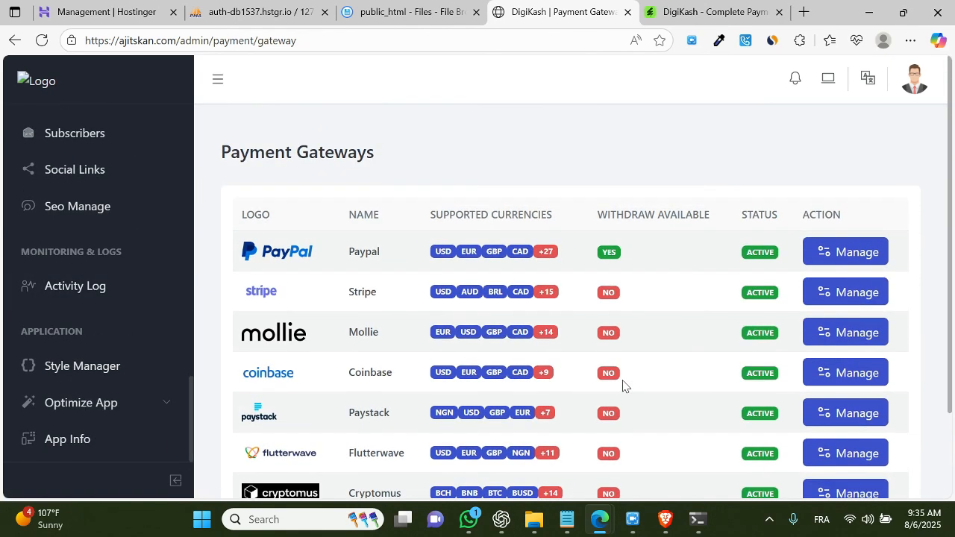
Step: In the digikash folder, look over digikash.rar and core.zip, then open the documentation folder
{"action": "left_click", "coordinate": [533, 520]}
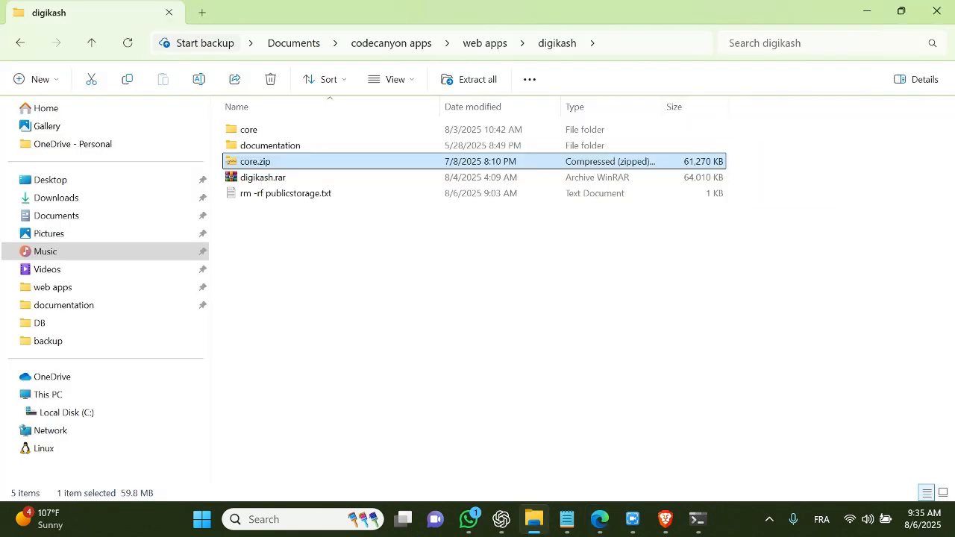
{"action": "left_click", "coordinate": [313, 179]}
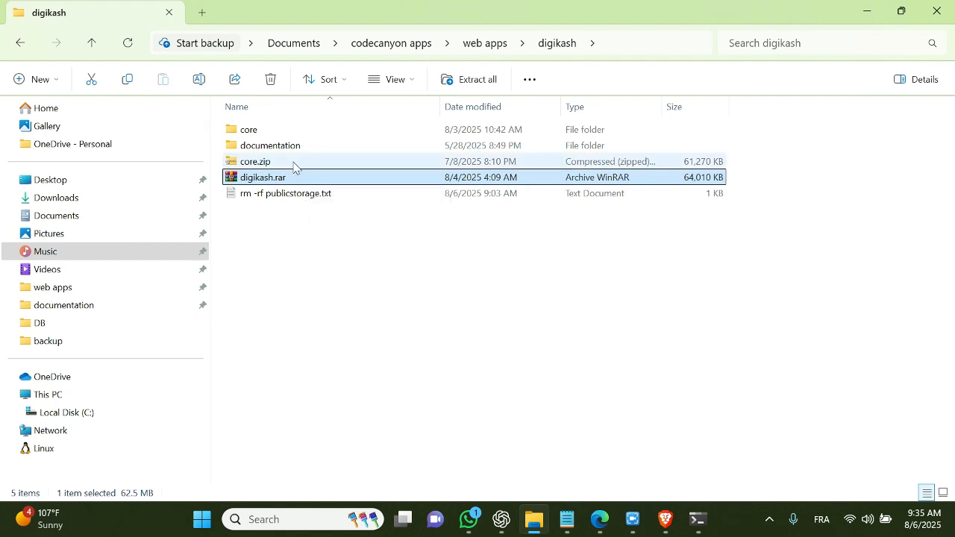
{"action": "left_click", "coordinate": [270, 231]}
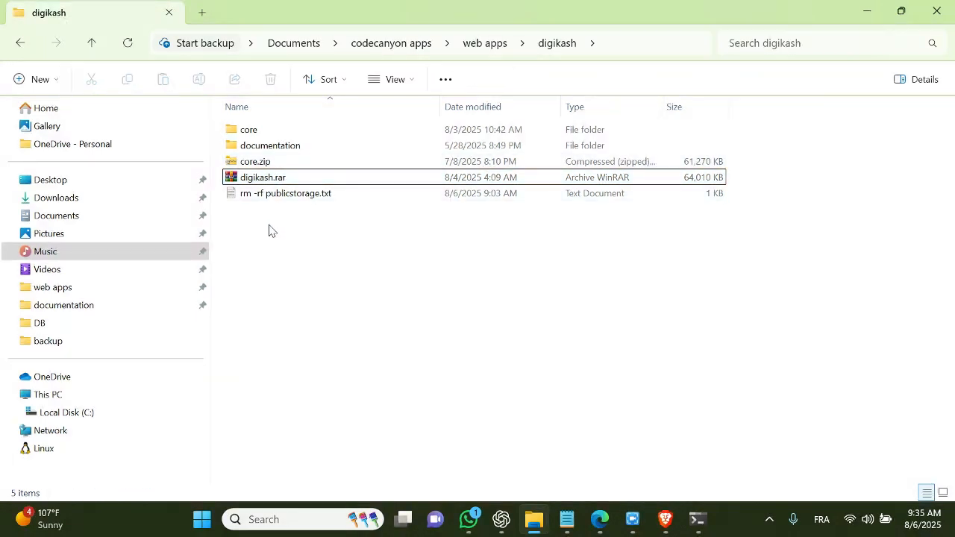
{"action": "left_click", "coordinate": [274, 161]}
{"action": "double_click", "coordinate": [277, 146]}
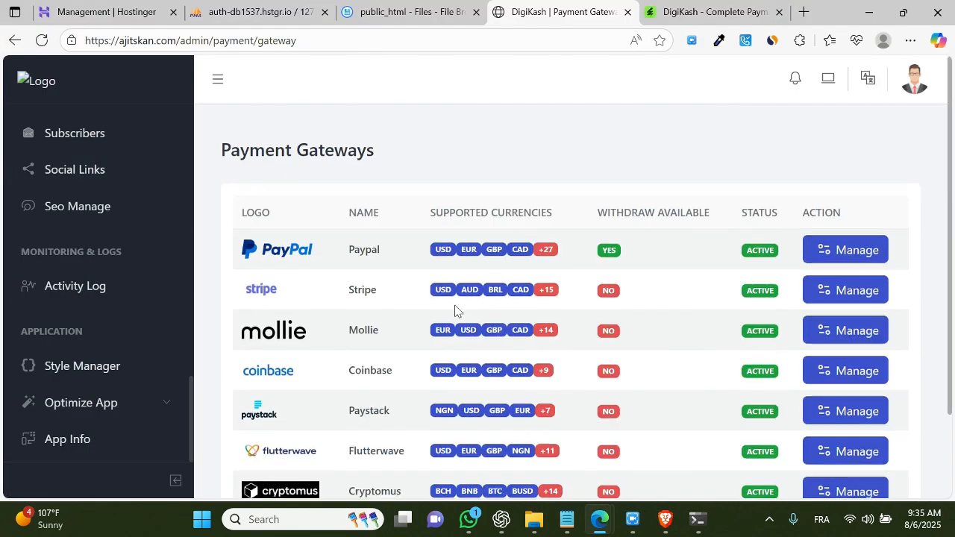
{"action": "scroll", "coordinate": [446, 348], "scroll_direction": "down", "scroll_amount": 3}
{"action": "scroll", "coordinate": [445, 347], "scroll_direction": "up", "scroll_amount": 3}
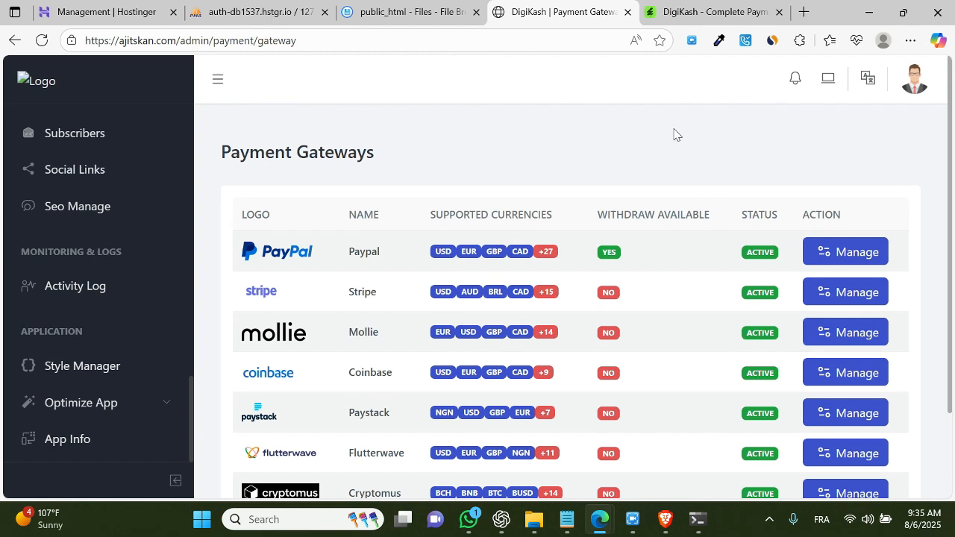